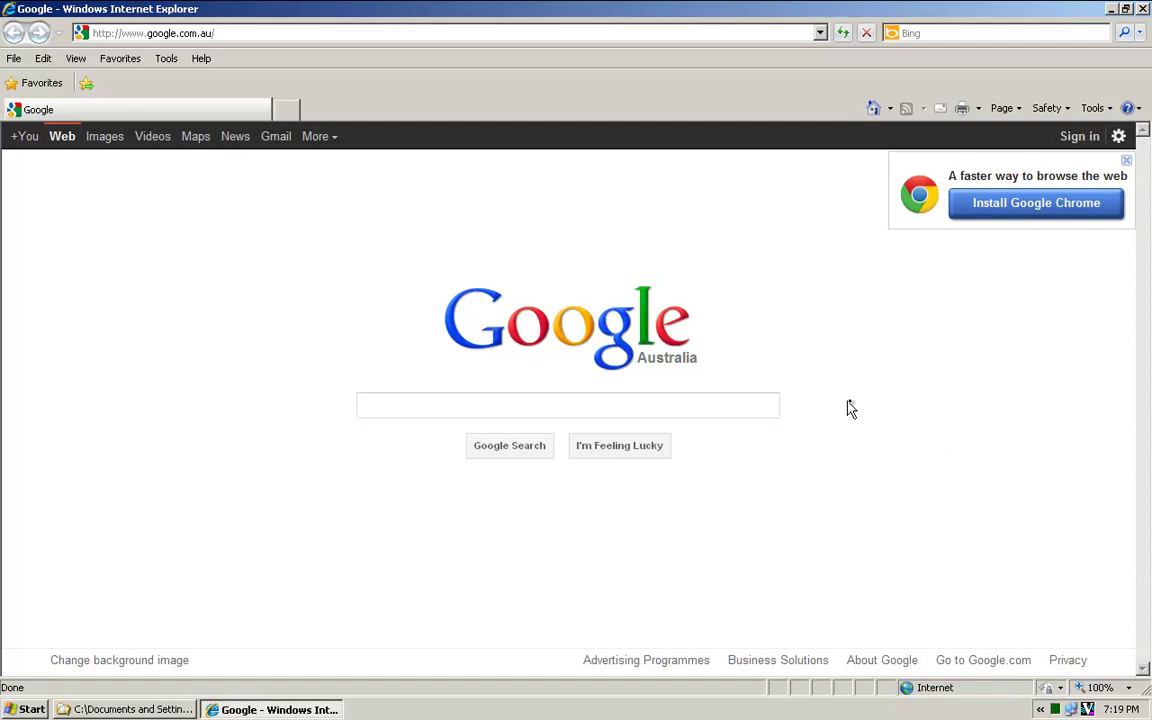
# Step: Search Google for "k-lite mega codec pack"
pyautogui.click(762, 406)
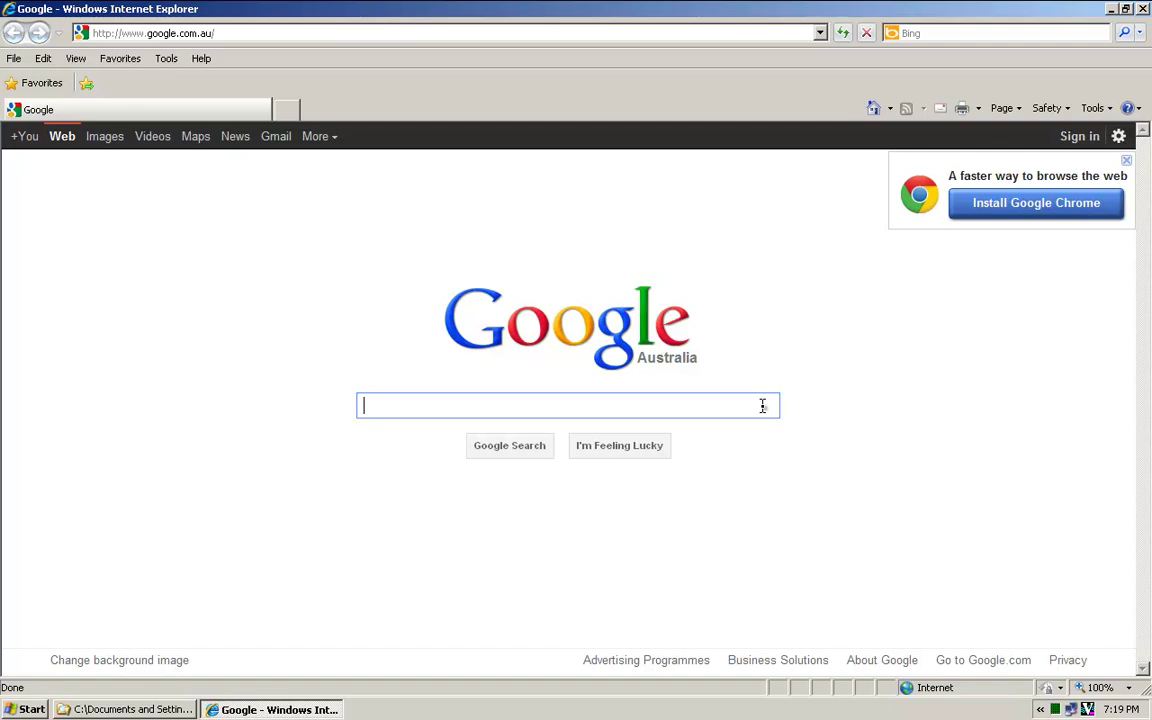
pyautogui.write('k-')
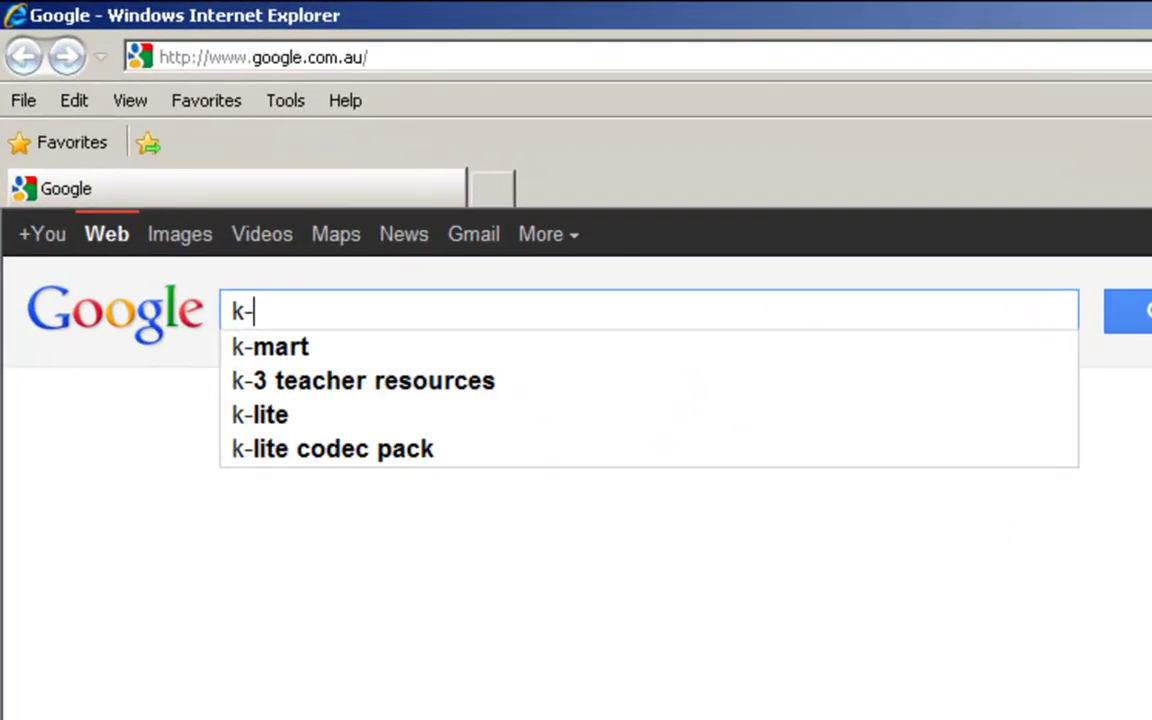
pyautogui.write('liet')
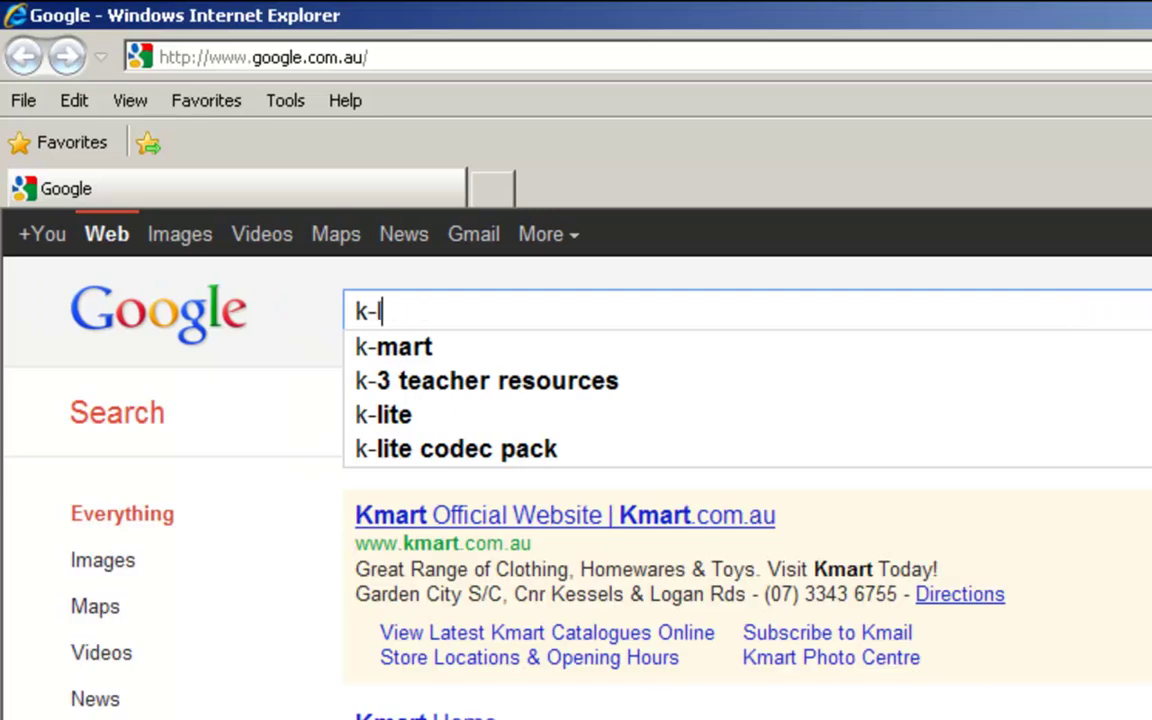
pyautogui.press('BackSpace')
pyautogui.press('BackSpace')
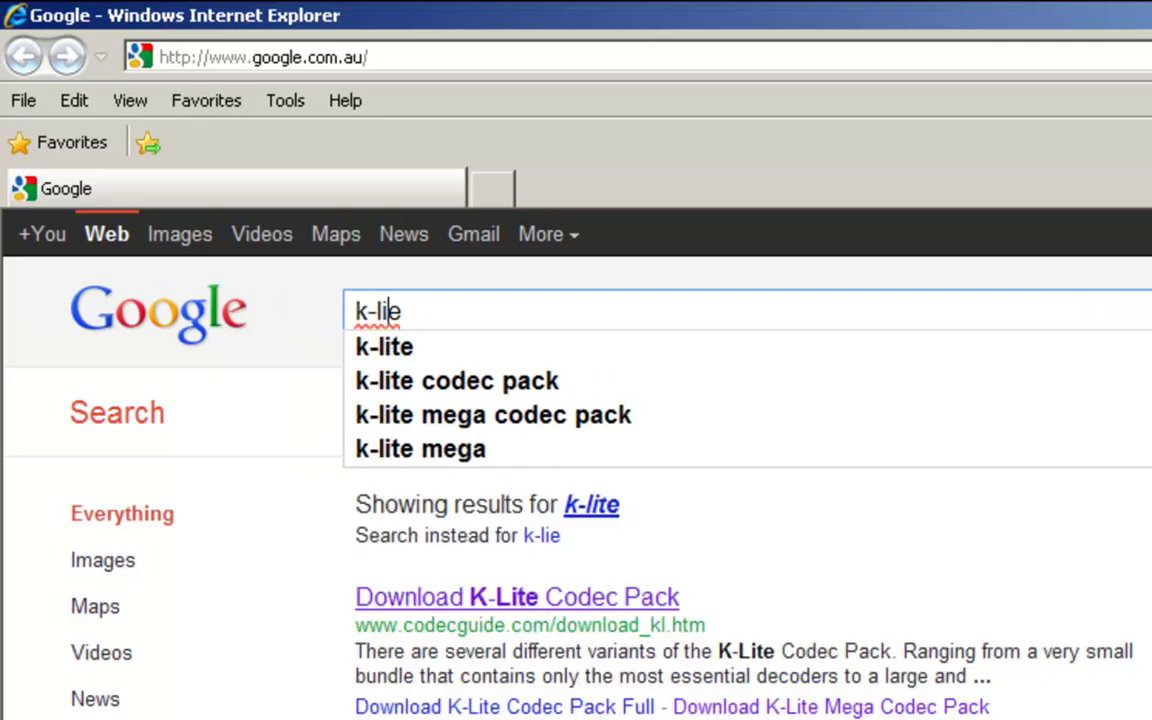
pyautogui.write('te')
pyautogui.press('Down')
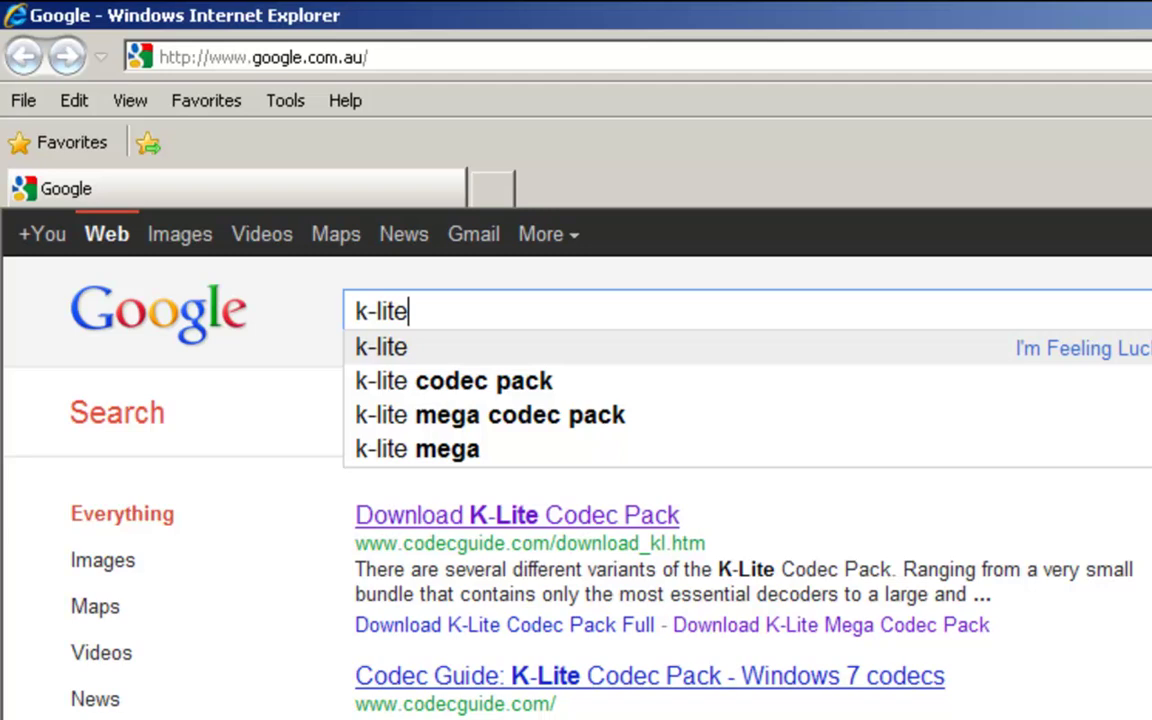
pyautogui.press('Down')
pyautogui.press('Down')
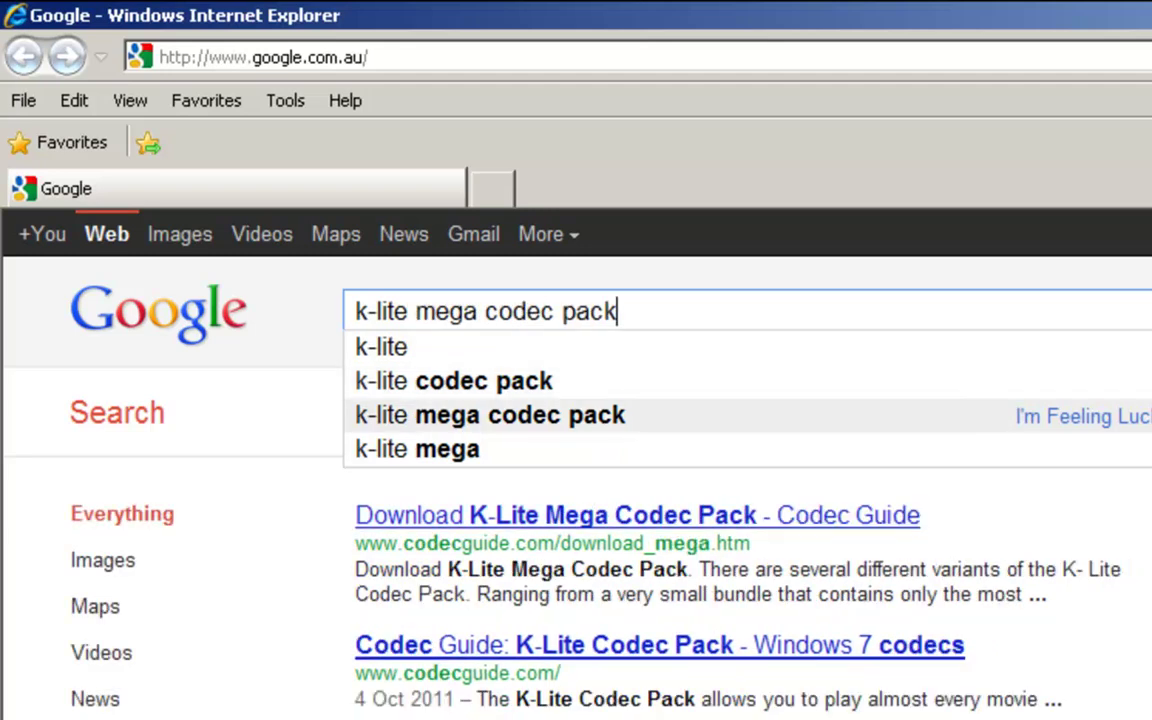
pyautogui.press('Return')
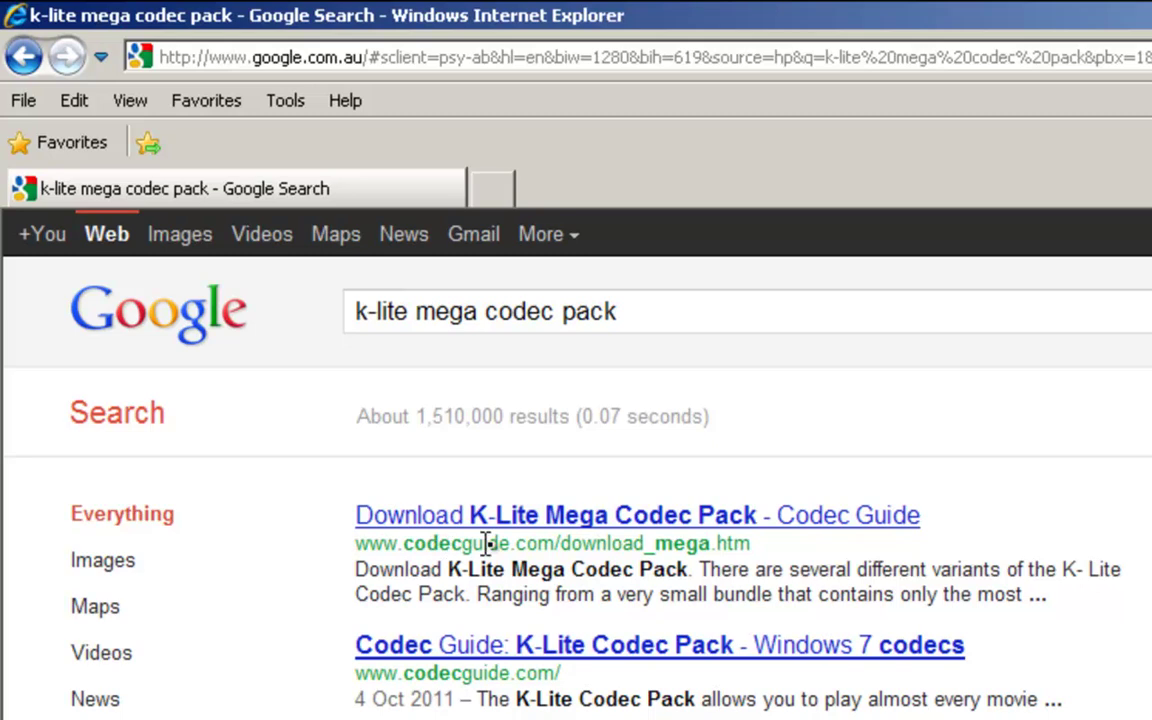
# Step: Open the Codec Guide search result and go to the download page for the Mega variant
pyautogui.click(595, 522)
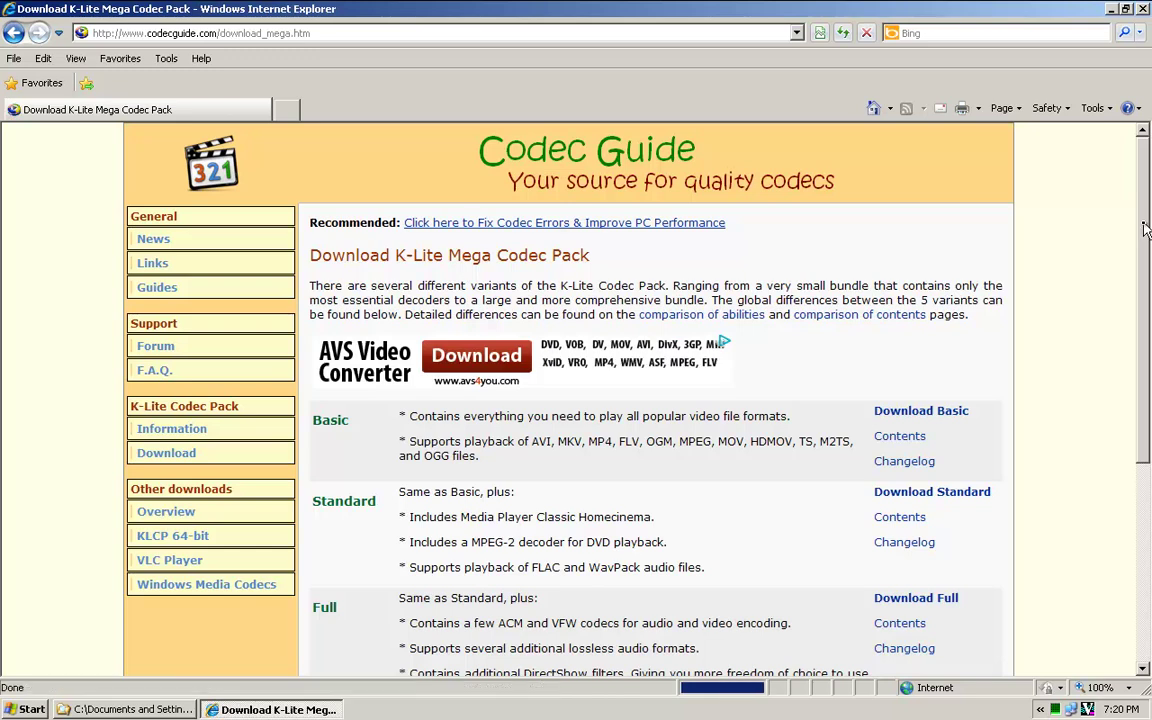
pyautogui.scroll(-1, 1140, 289)
pyautogui.moveTo(1138, 289); pyautogui.dragTo(1124, 419)
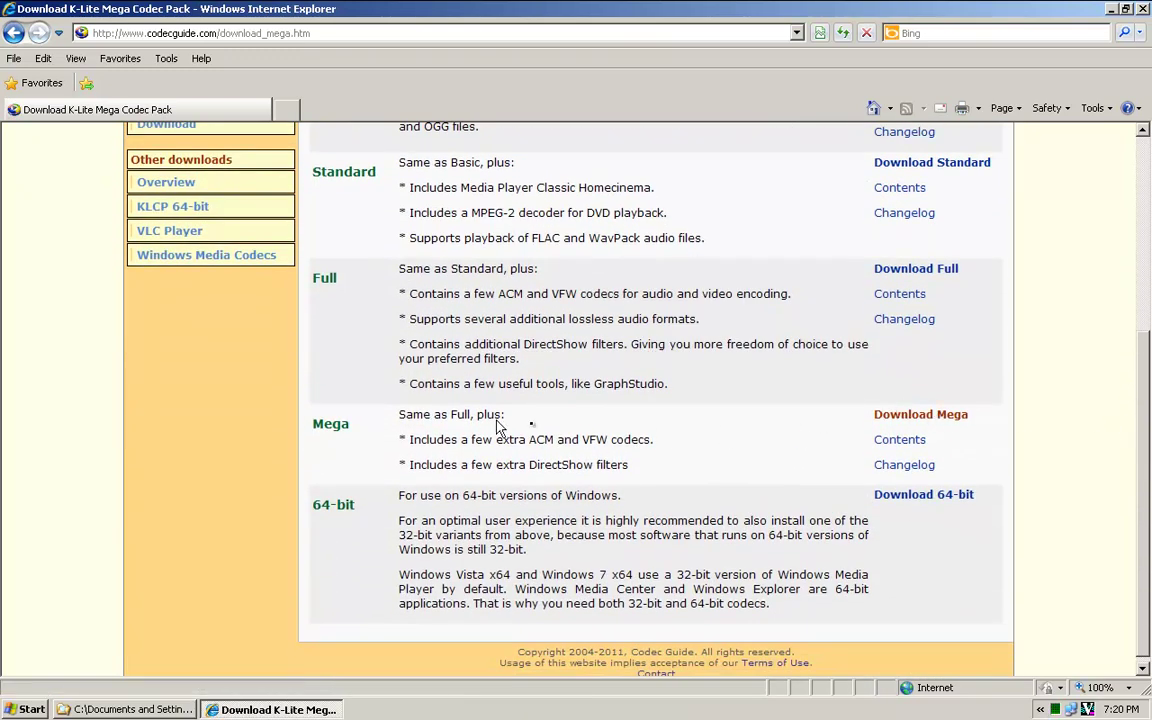
pyautogui.click(928, 418)
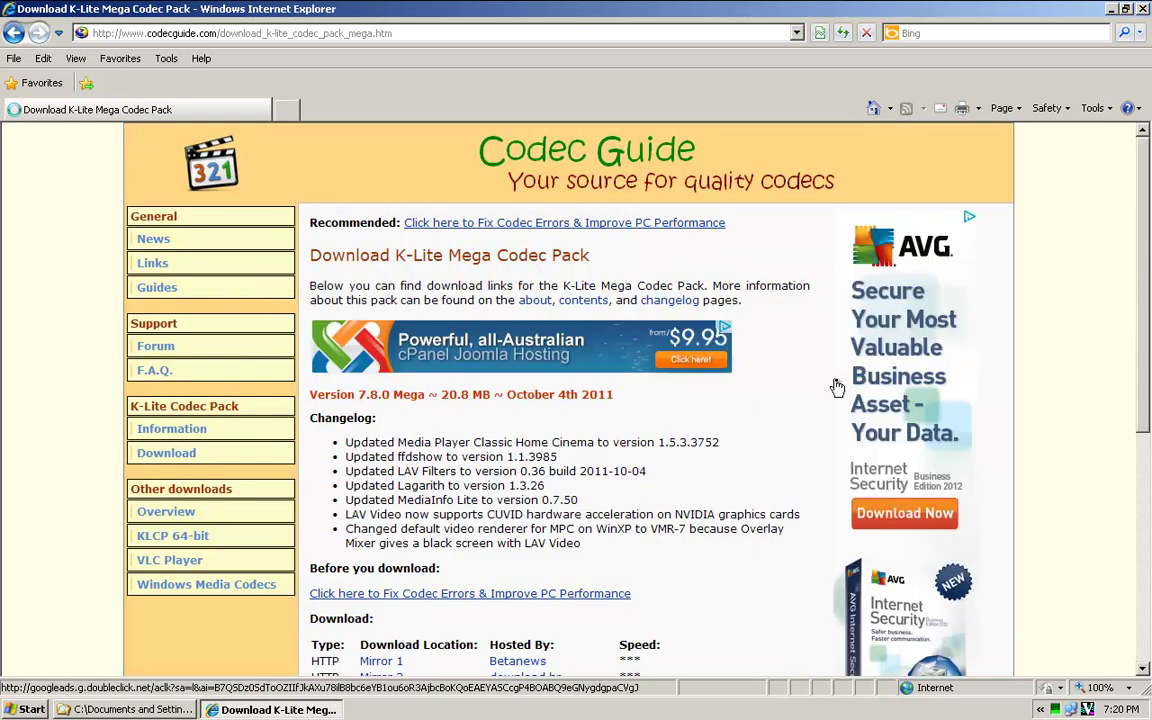
# Step: Check the release date of the Mega pack and open Mirror 1, hosted by Betanews
pyautogui.moveTo(1143, 190); pyautogui.dragTo(1145, 255)
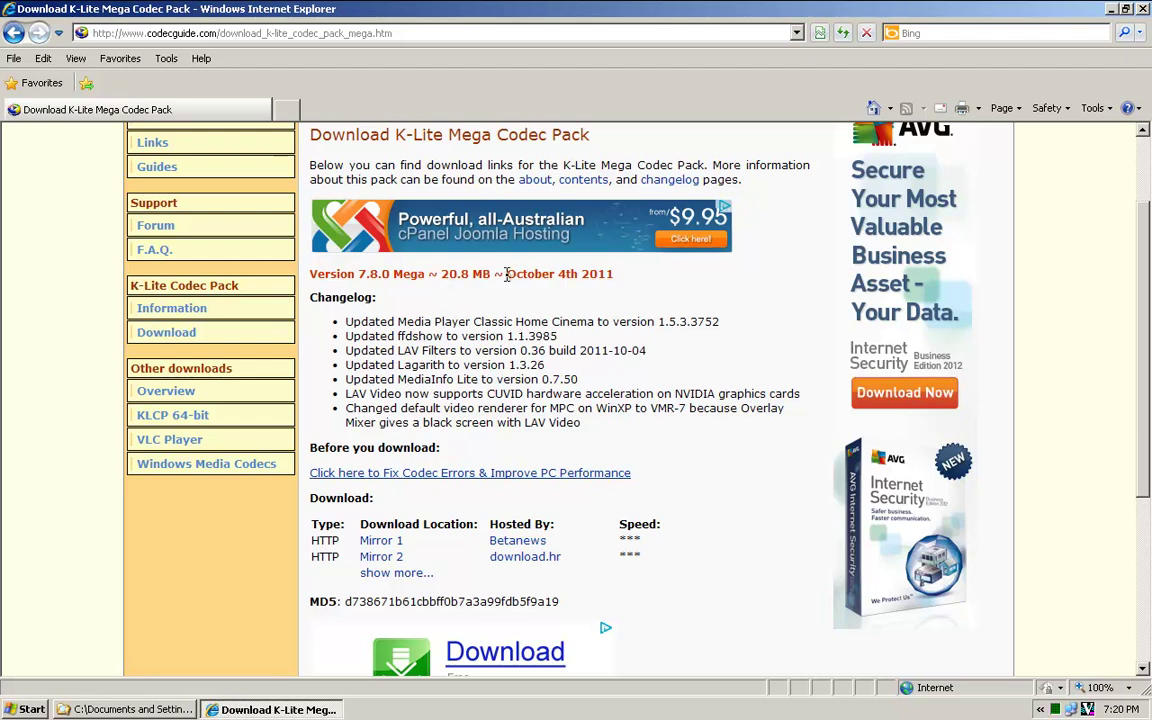
pyautogui.moveTo(507, 274); pyautogui.dragTo(614, 280)
pyautogui.click(537, 288)
pyautogui.moveTo(1146, 307); pyautogui.dragTo(1146, 360)
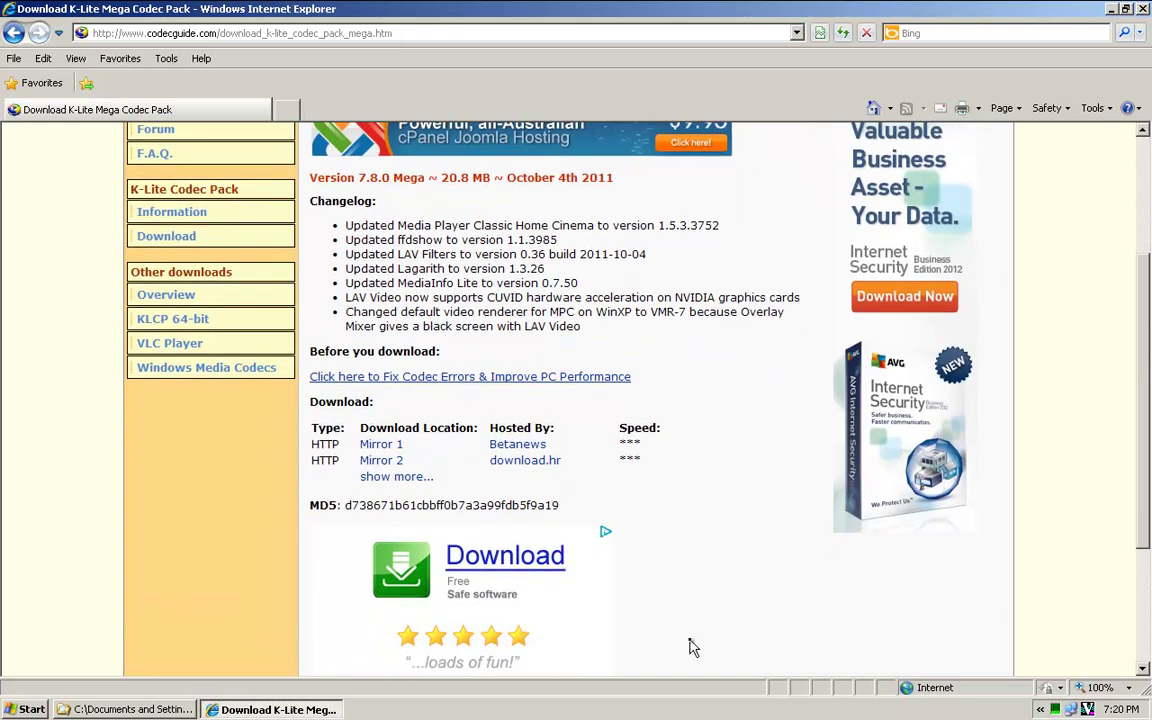
pyautogui.click(388, 446)
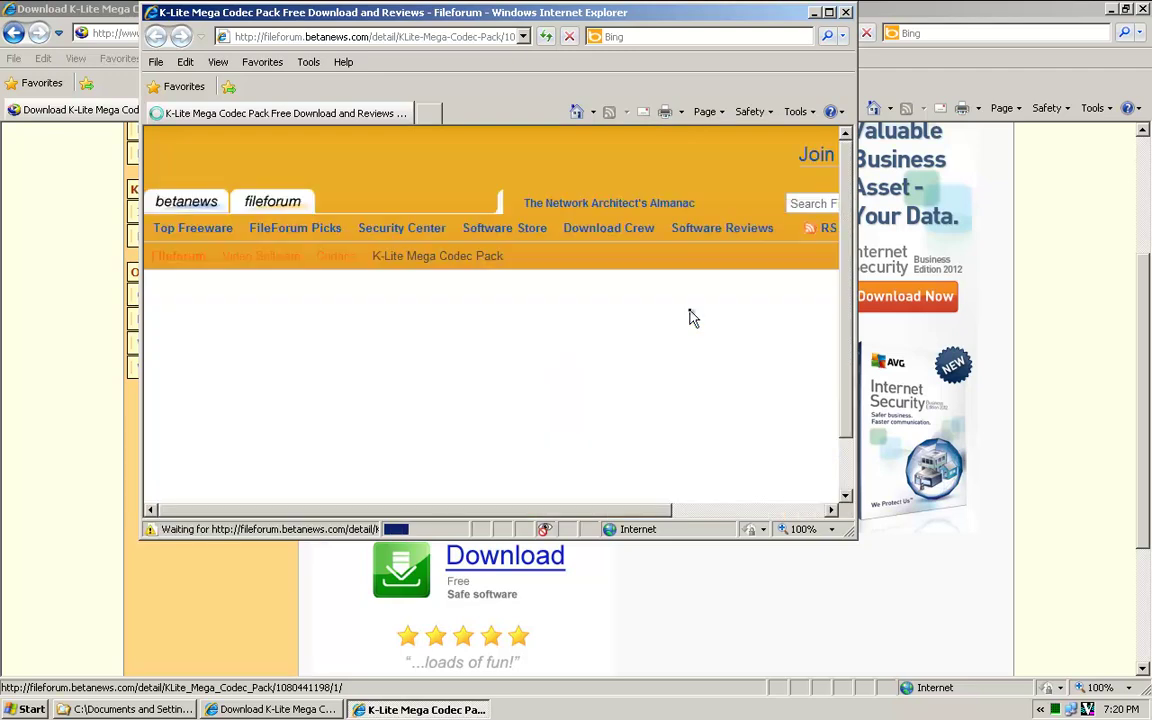
# Step: Maximise the Fileforum window and request the K-Lite Mega Codec Pack 7.8.0 download
pyautogui.moveTo(850, 535); pyautogui.dragTo(950, 620)
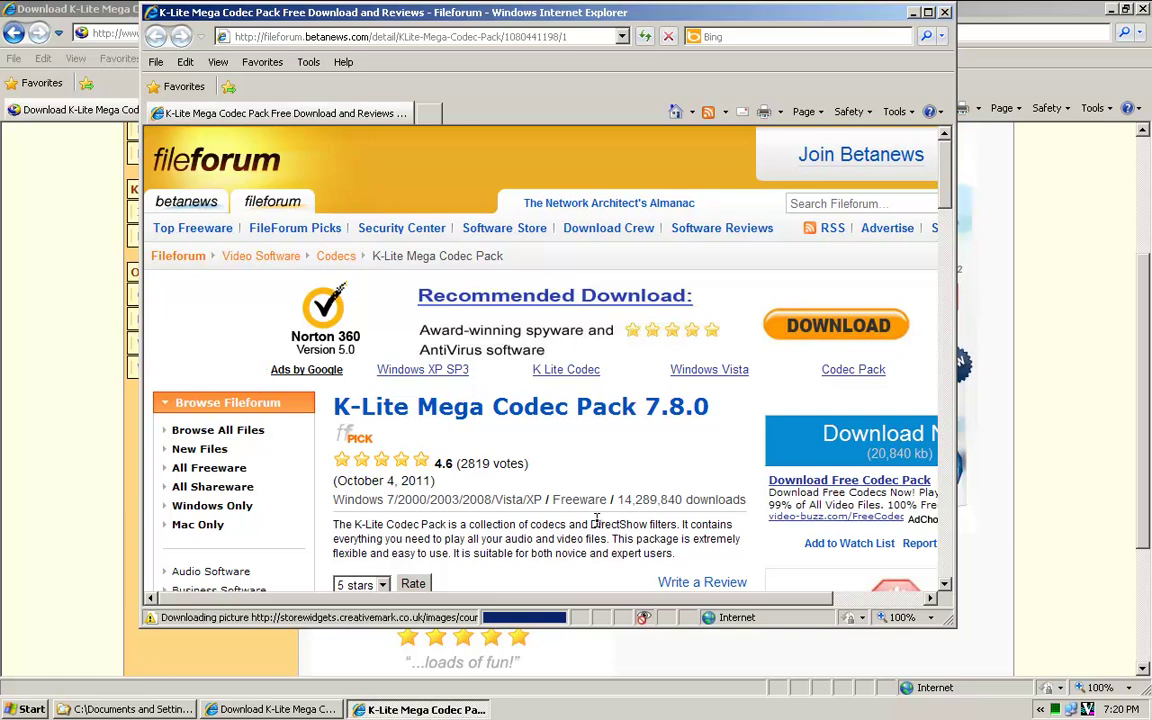
pyautogui.scroll(-3, 950, 210)
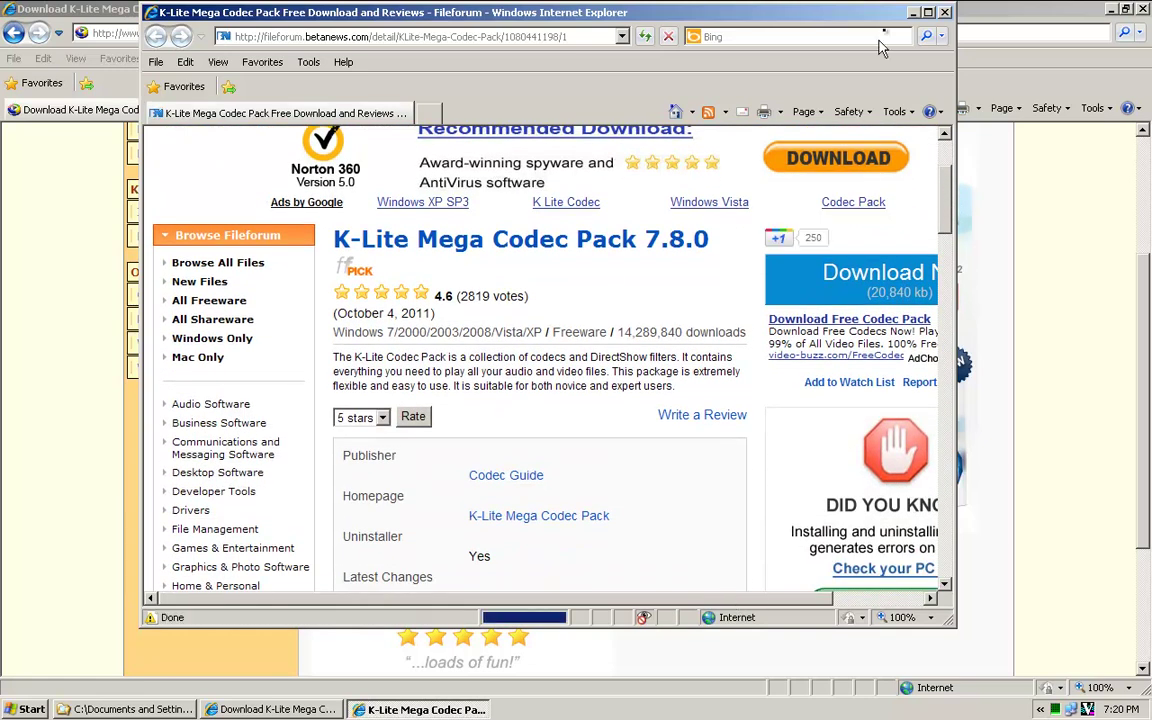
pyautogui.click(928, 13)
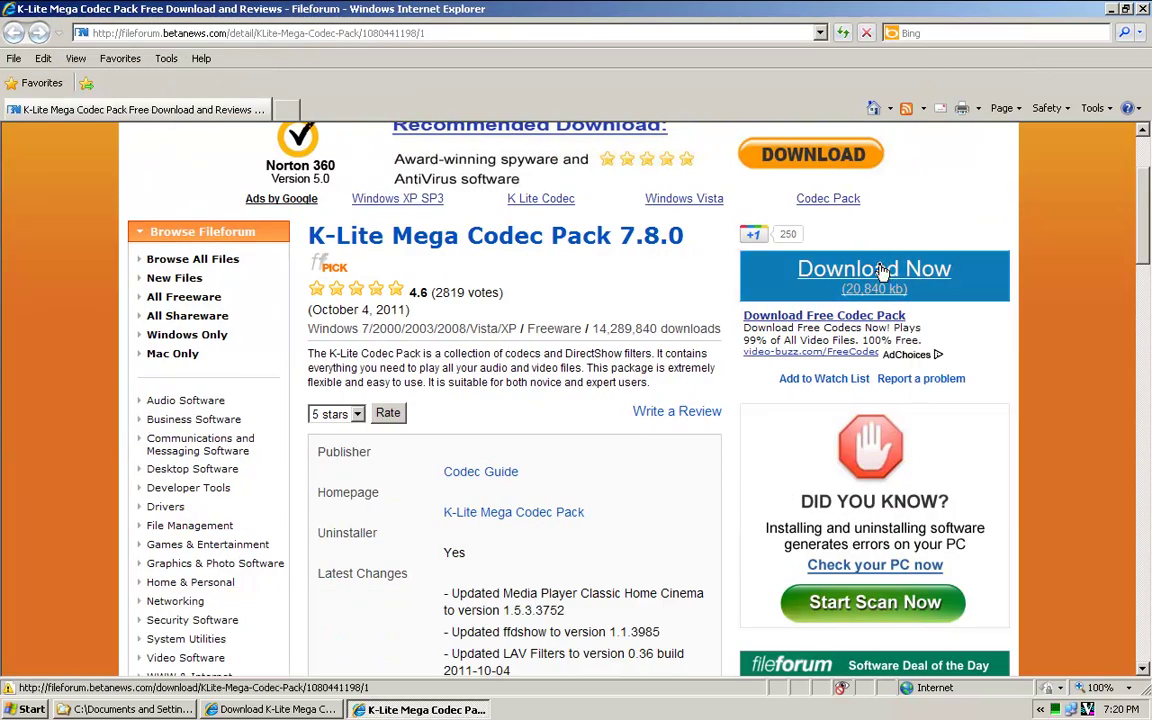
pyautogui.click(882, 272)
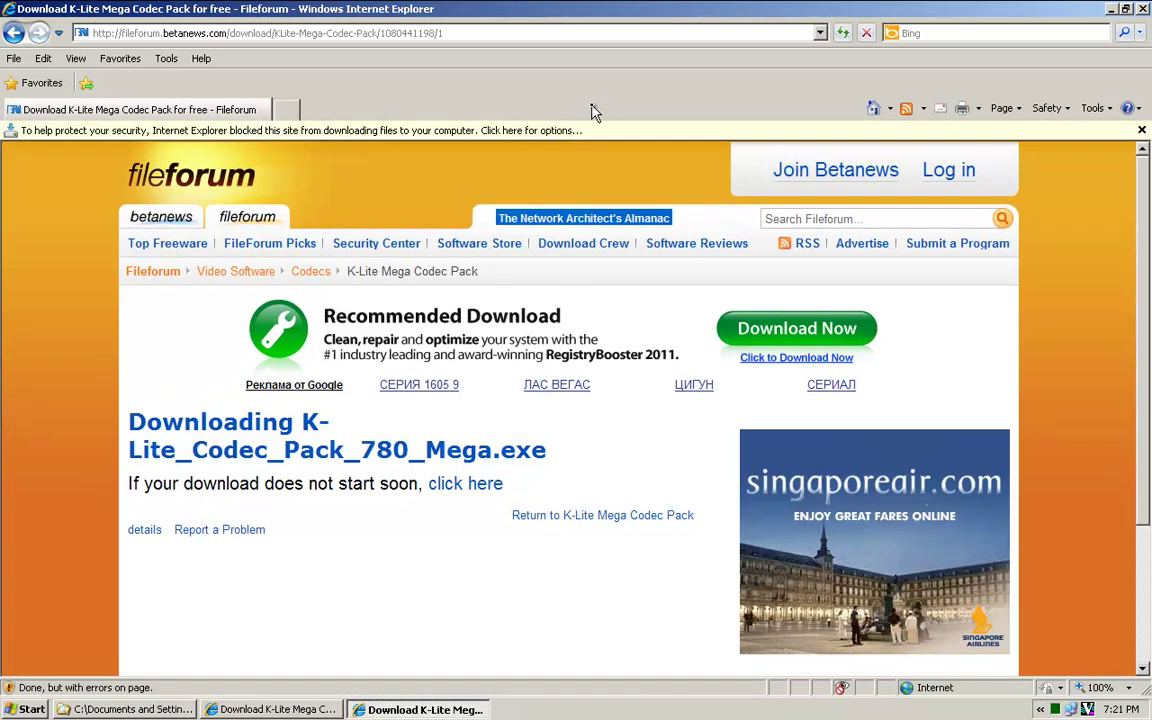
# Step: Allow the blocked download and save K-Lite_Codec_Pack_780_Mega.exe in the MediaPortal folder of My Documents
pyautogui.click(598, 131)
pyautogui.click(630, 140)
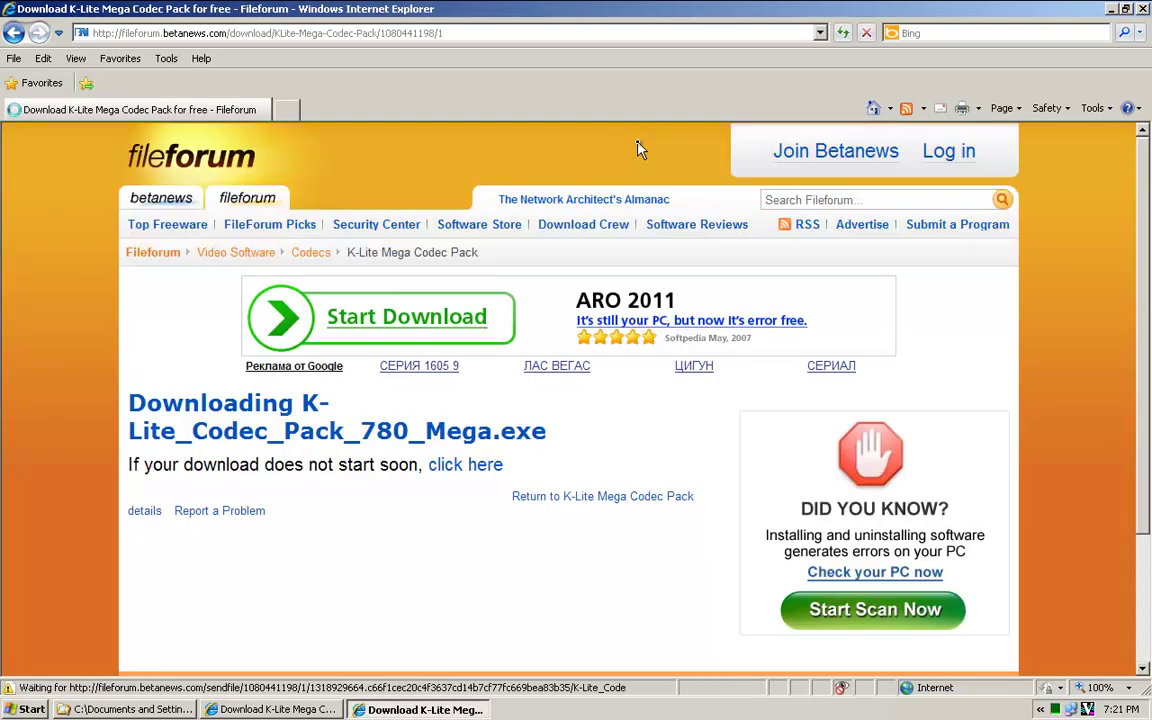
pyautogui.click(640, 371)
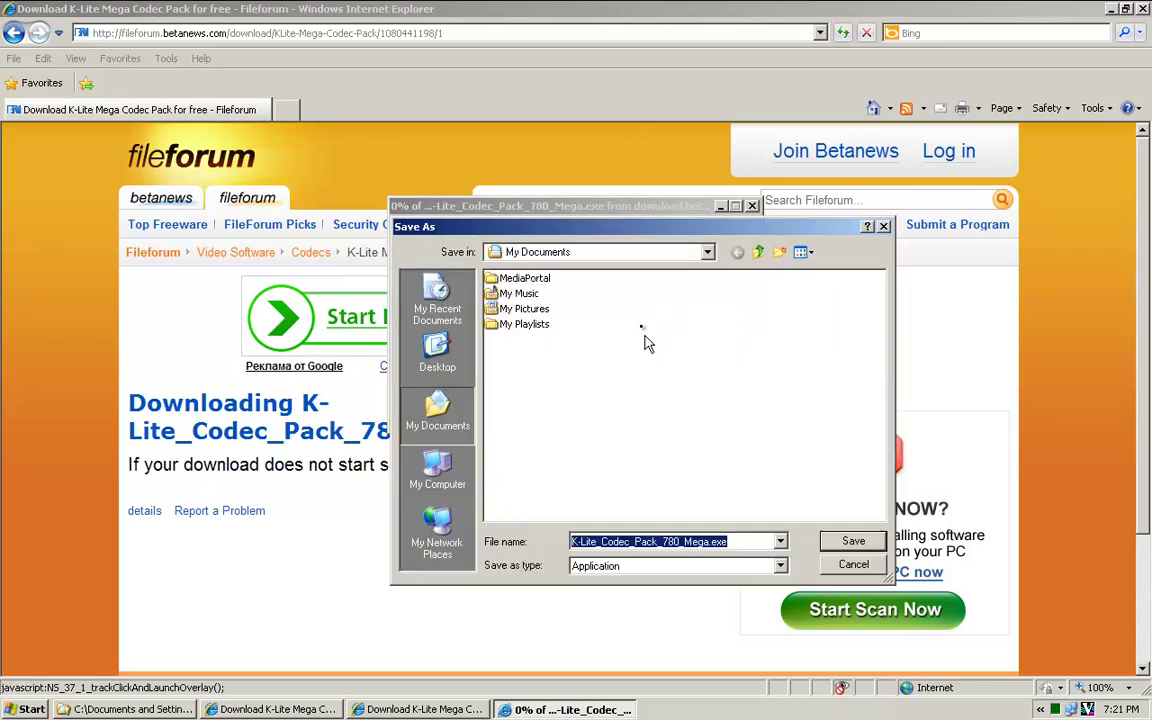
pyautogui.doubleClick(530, 278)
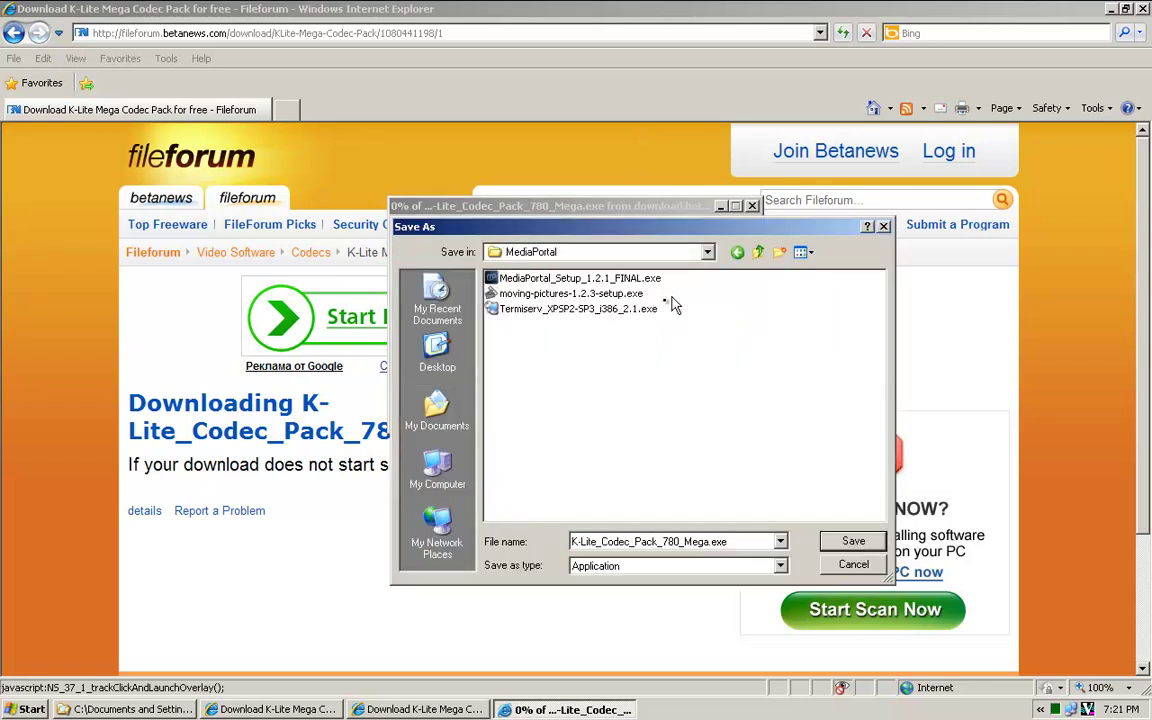
pyautogui.click(853, 542)
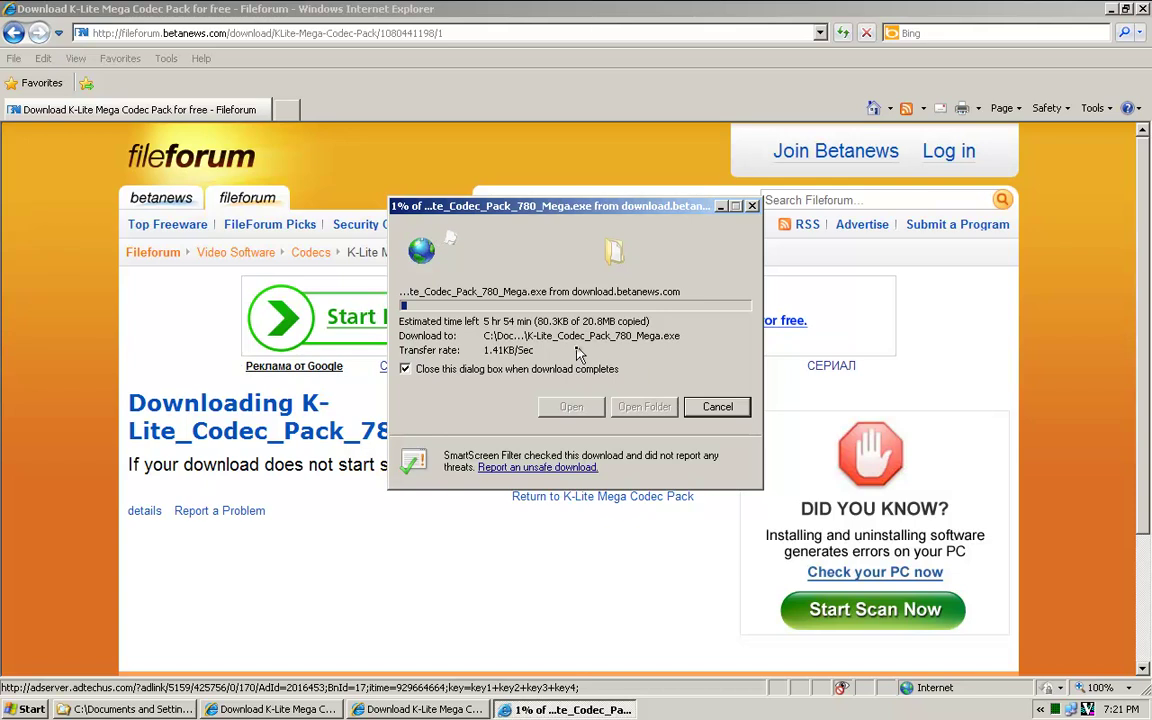
# Step: Minimise both browser windows and turn off hiding of inactive icons in the taskbar properties
pyautogui.click(1111, 9)
pyautogui.click(1111, 10)
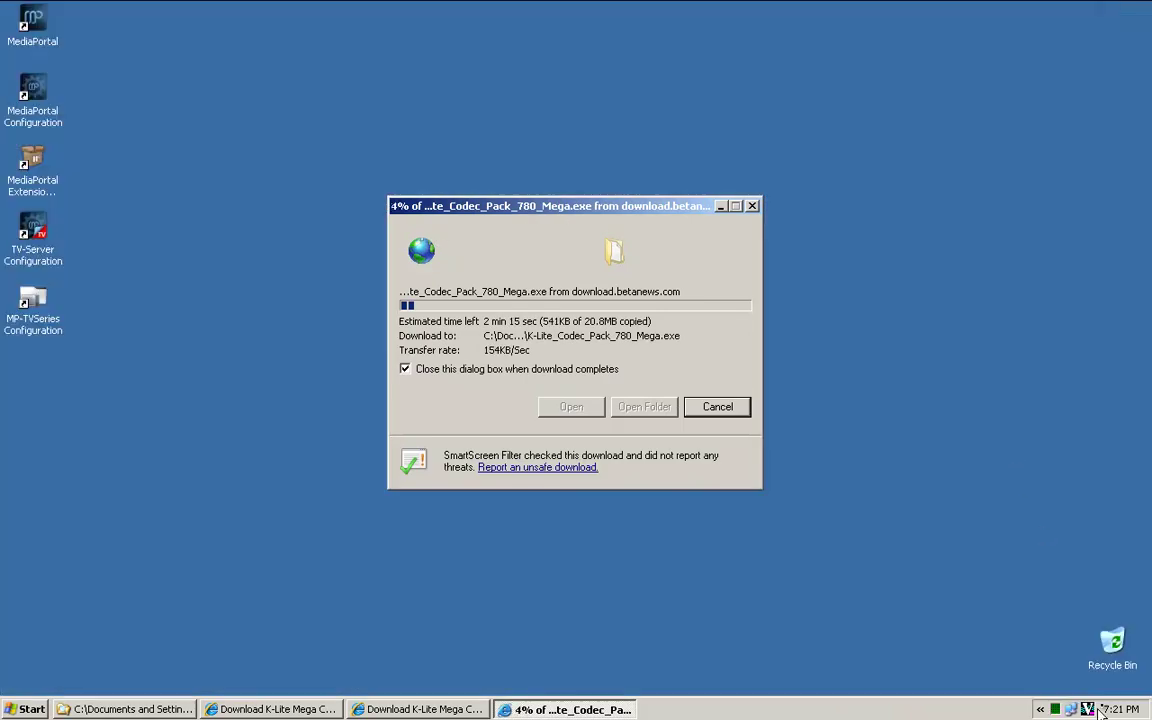
pyautogui.rightClick(1009, 710)
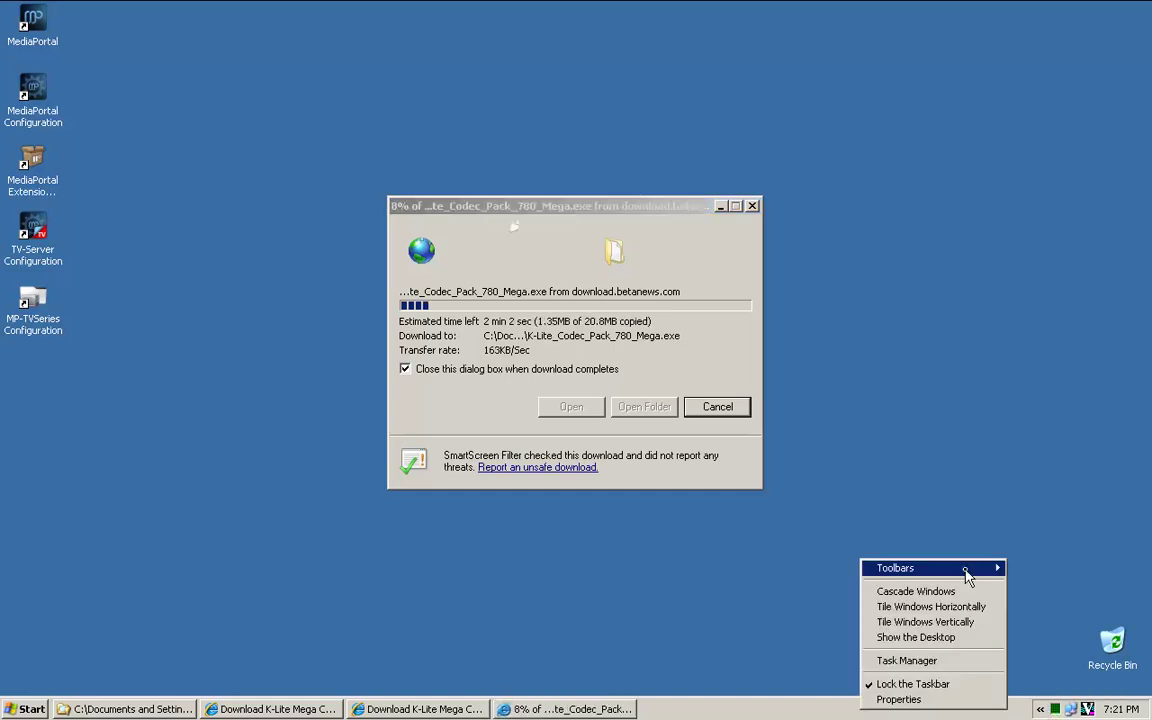
pyautogui.moveTo(965, 577)
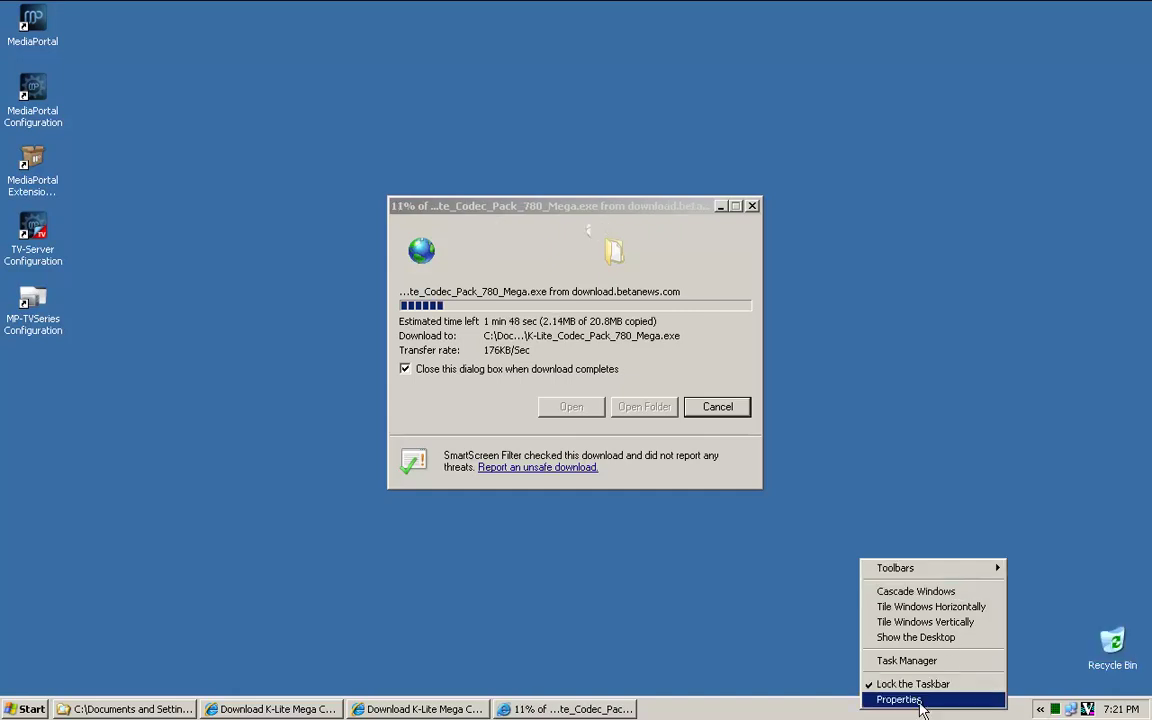
pyautogui.click(880, 699)
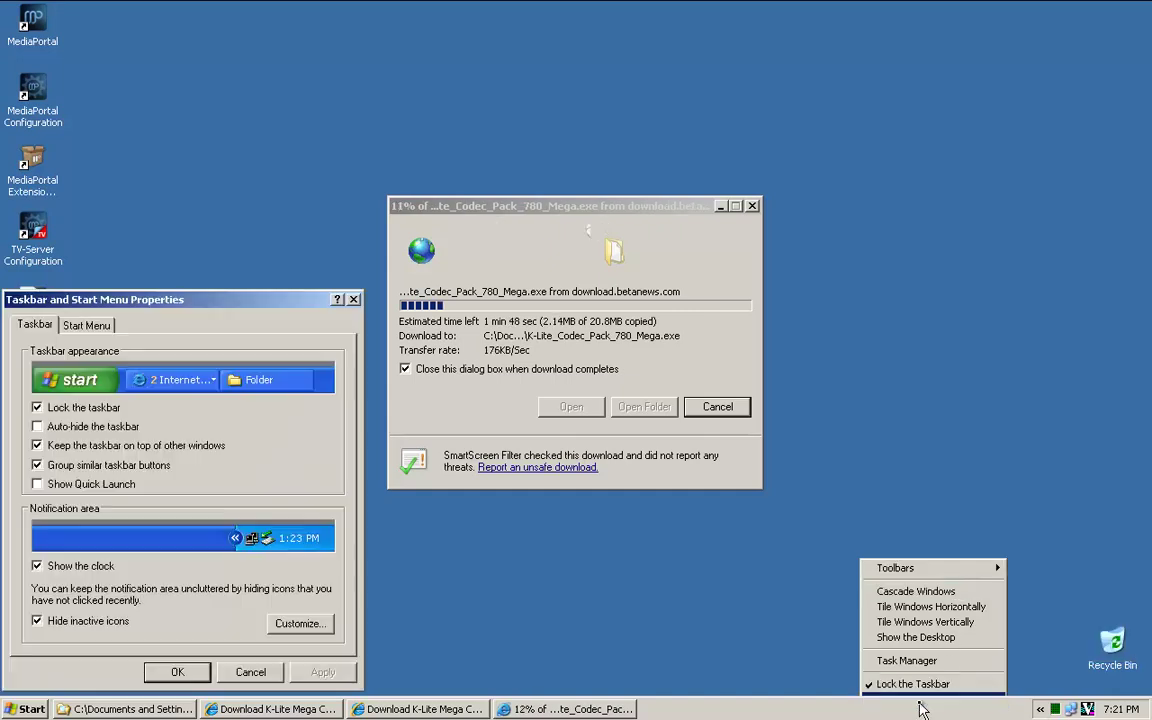
pyautogui.click(57, 623)
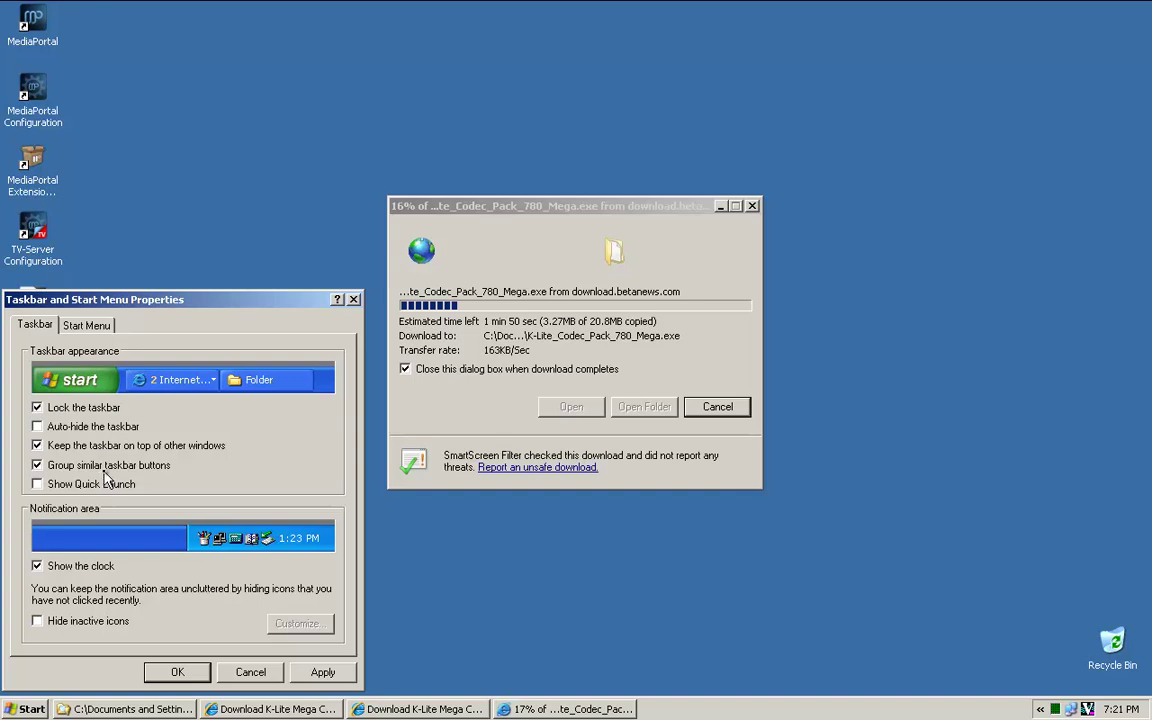
pyautogui.click(82, 325)
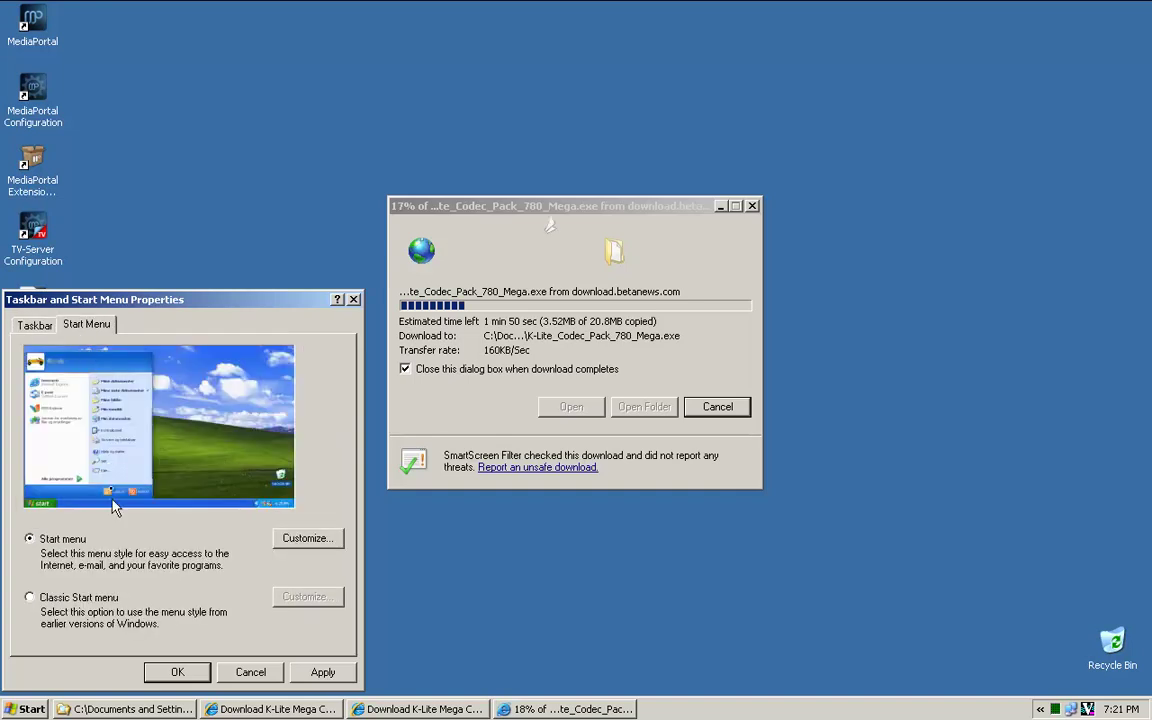
pyautogui.click(180, 672)
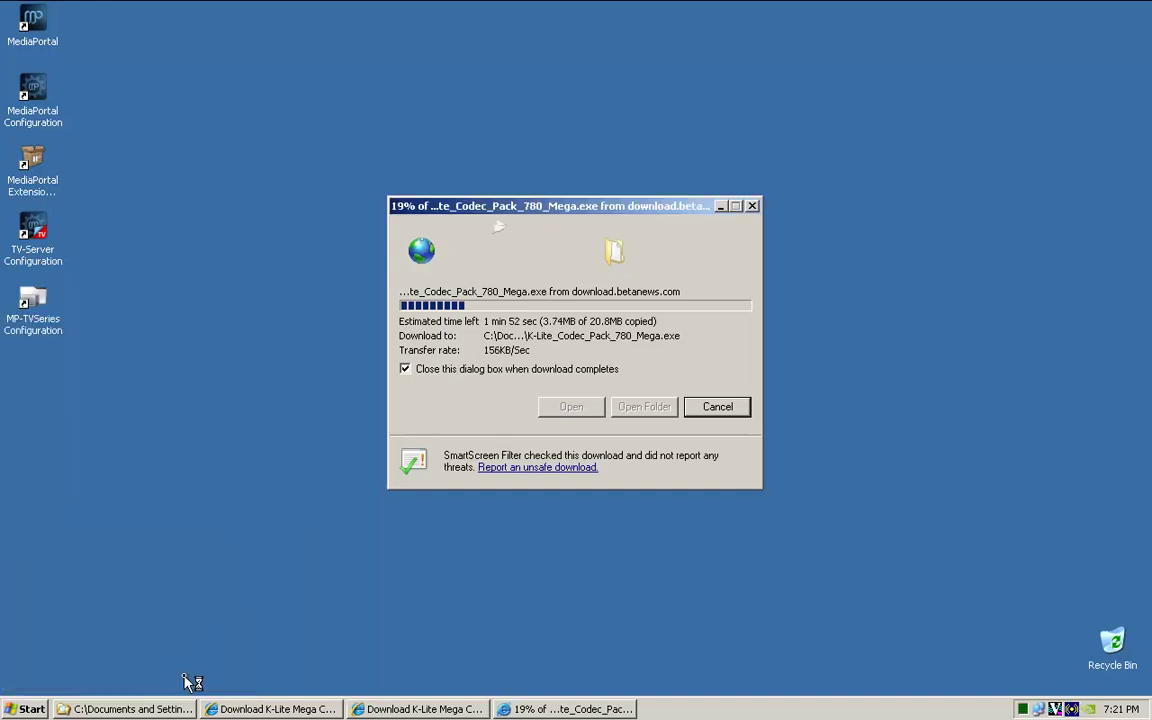
pyautogui.click(183, 588)
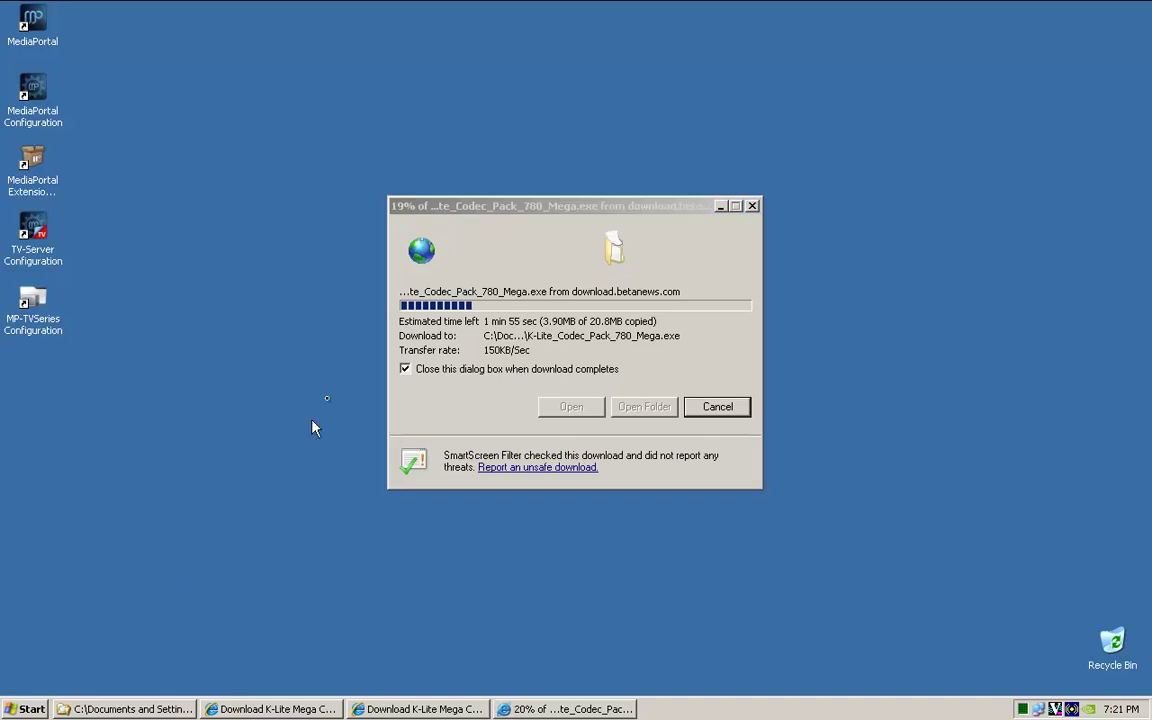
# Step: Move the download progress window aside and open MediaPortal Configuration in Standard mode
pyautogui.moveTo(604, 212); pyautogui.dragTo(954, 75)
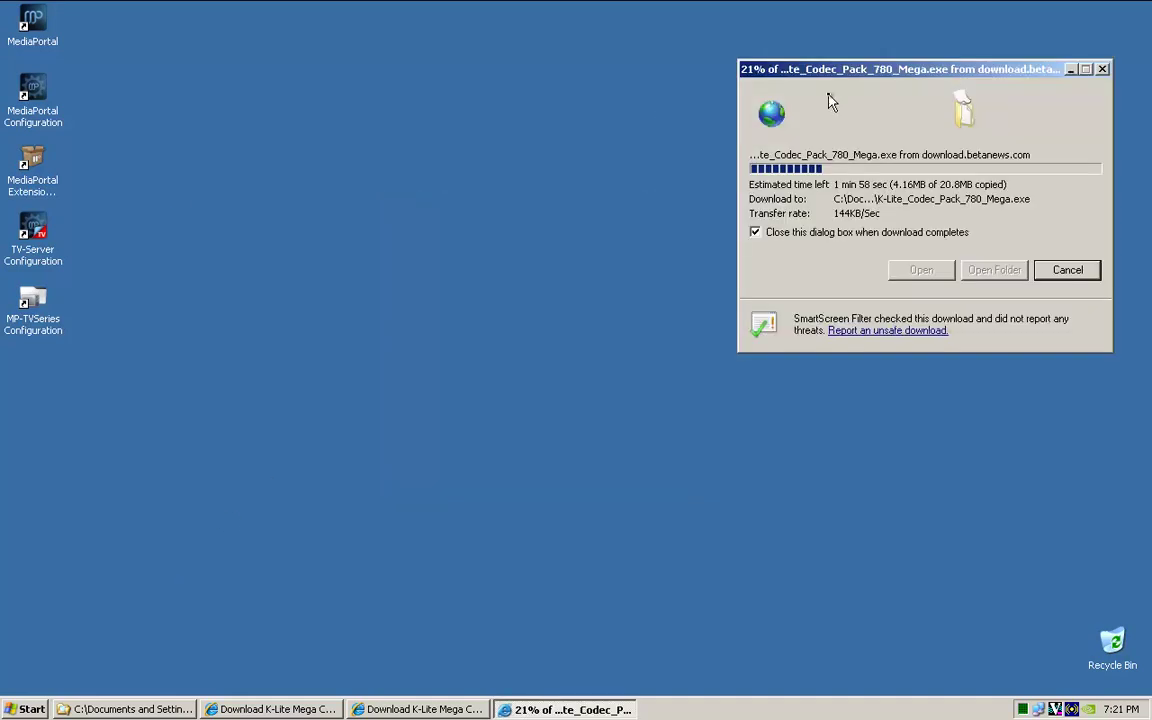
pyautogui.doubleClick(43, 93)
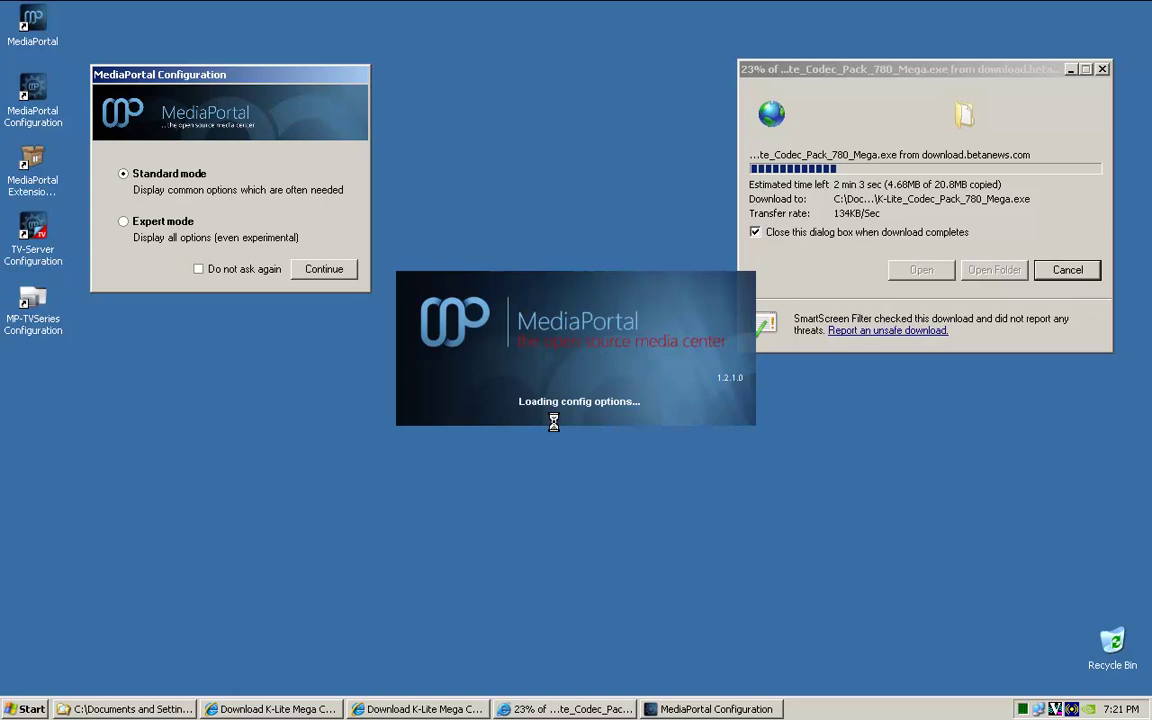
pyautogui.click(323, 269)
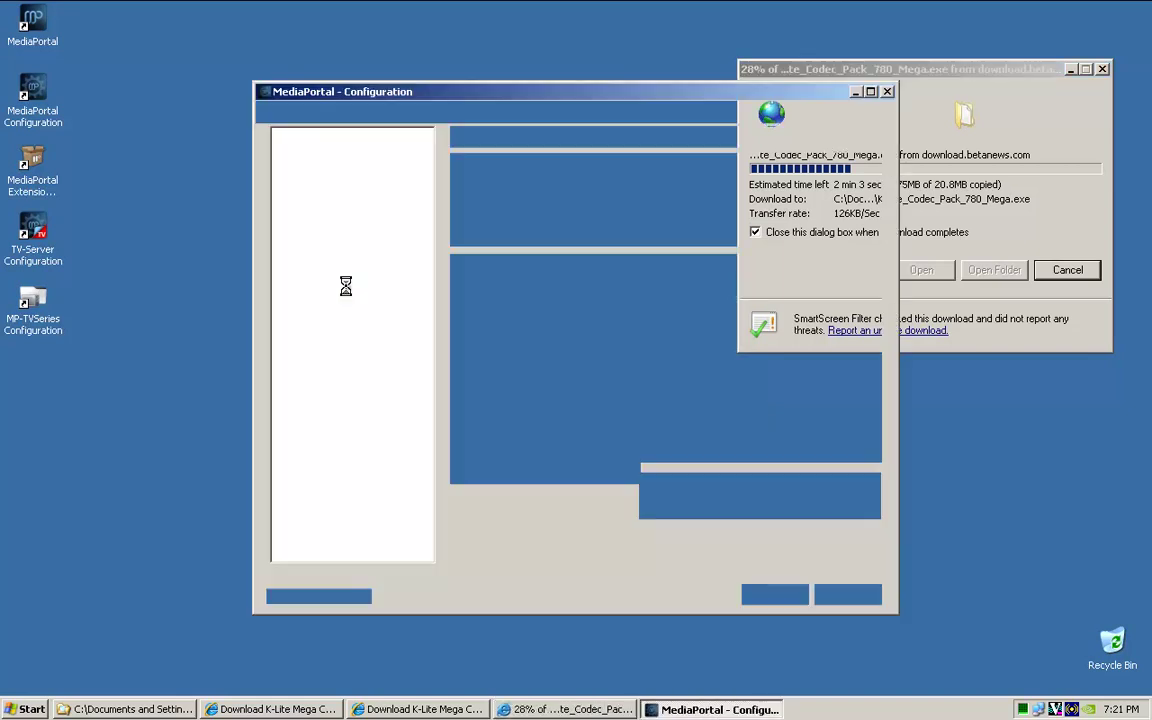
pyautogui.moveTo(560, 100); pyautogui.dragTo(430, 43)
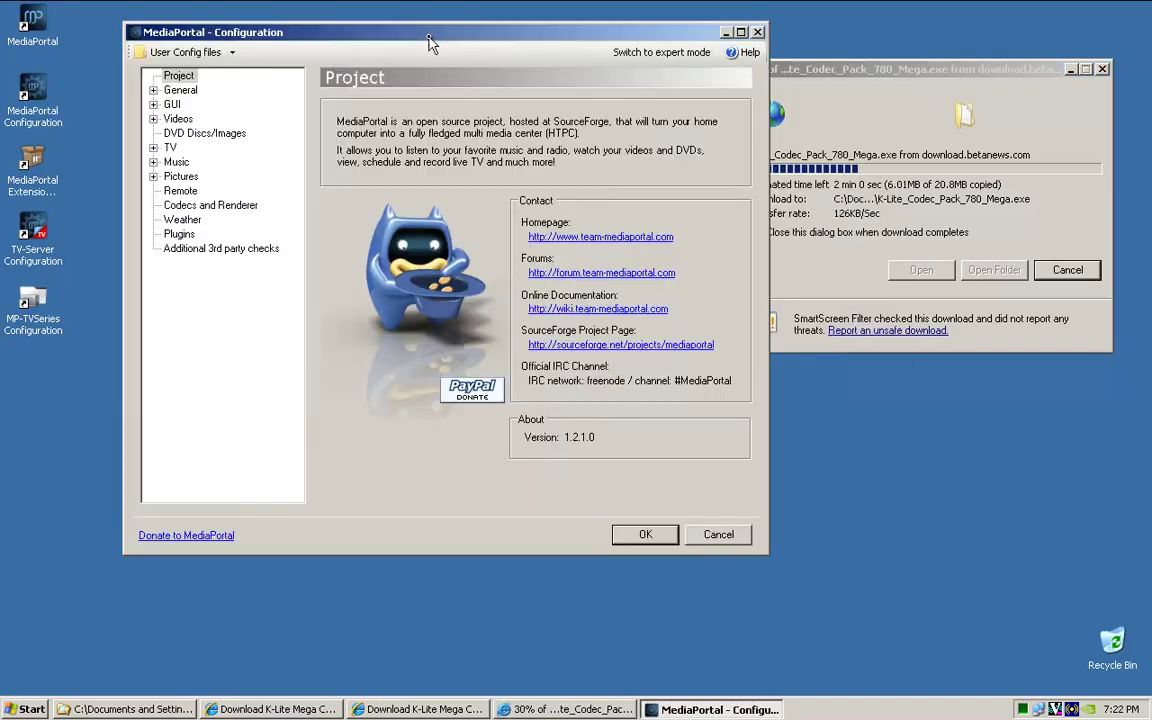
# Step: Review the Video Database, Video Player, Video Zoom and Video Folders pages in the Videos section
pyautogui.click(153, 119)
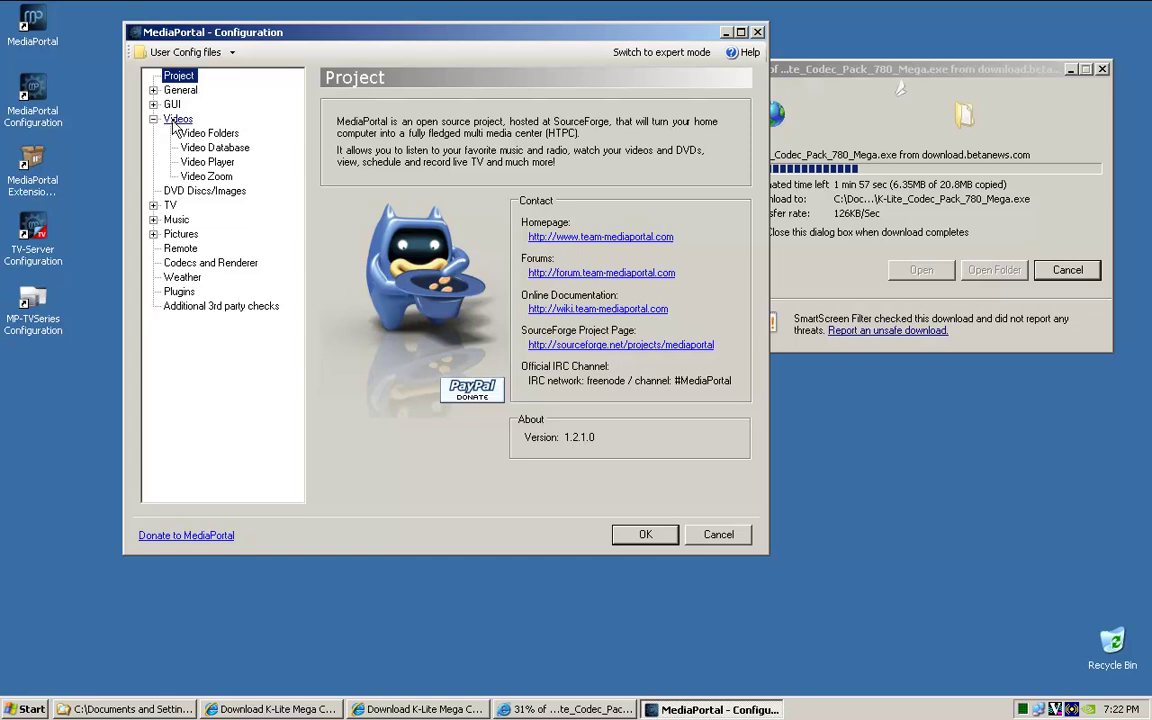
pyautogui.click(212, 147)
pyautogui.click(207, 162)
pyautogui.click(220, 177)
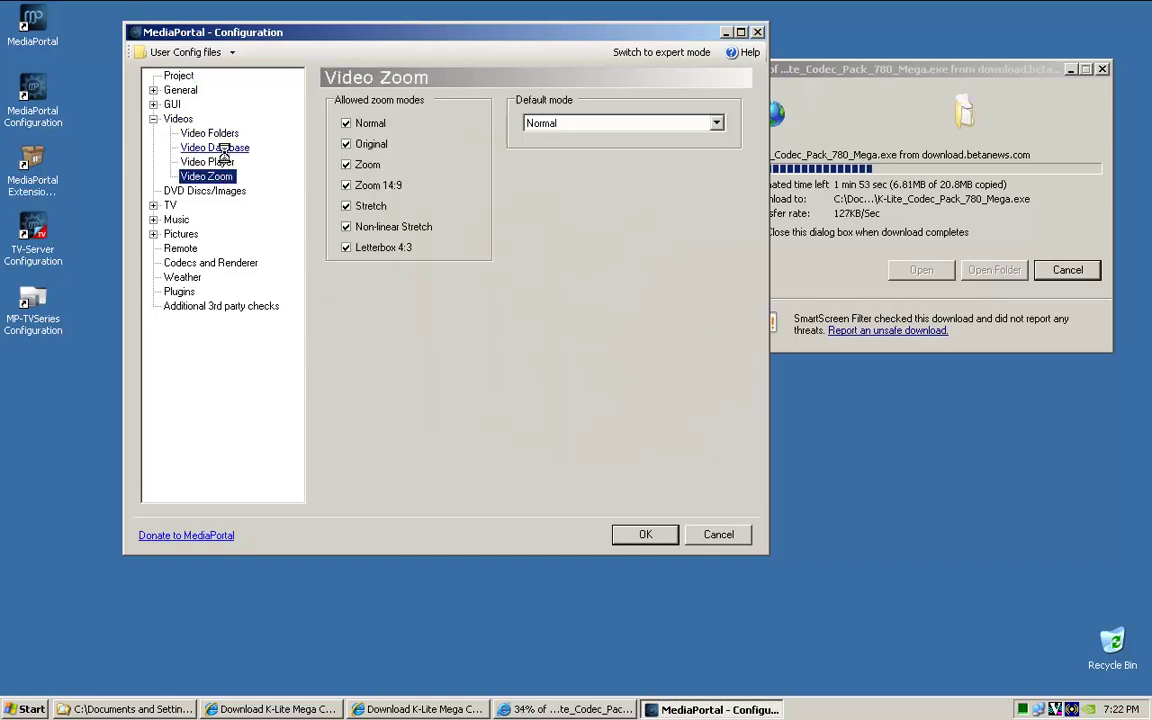
pyautogui.click(222, 148)
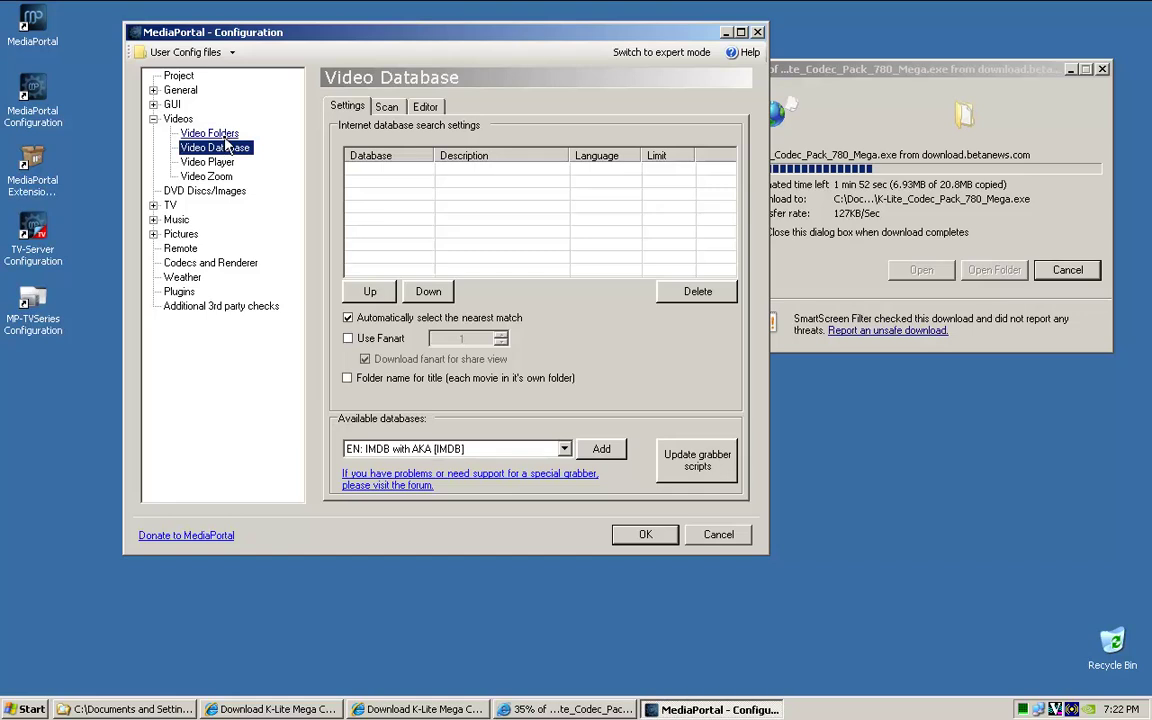
pyautogui.click(210, 134)
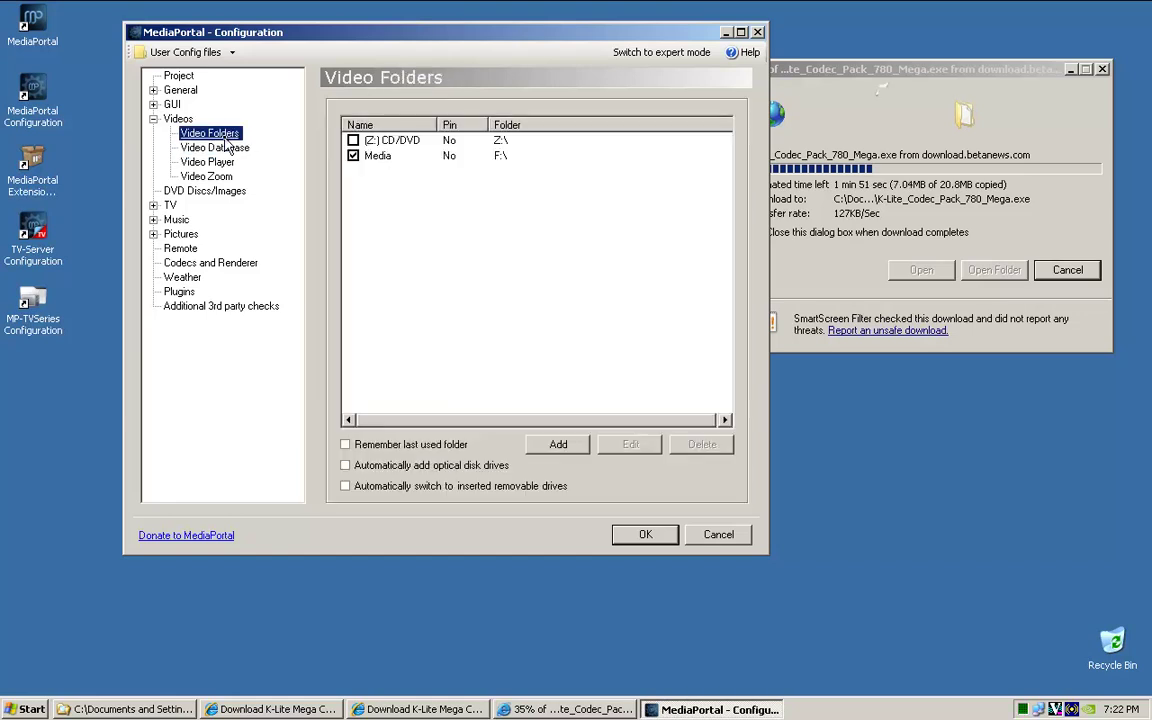
# Step: Switch the configuration to expert mode and open the Video Extensions page to inspect the .mts and .m2ts entries
pyautogui.click(655, 53)
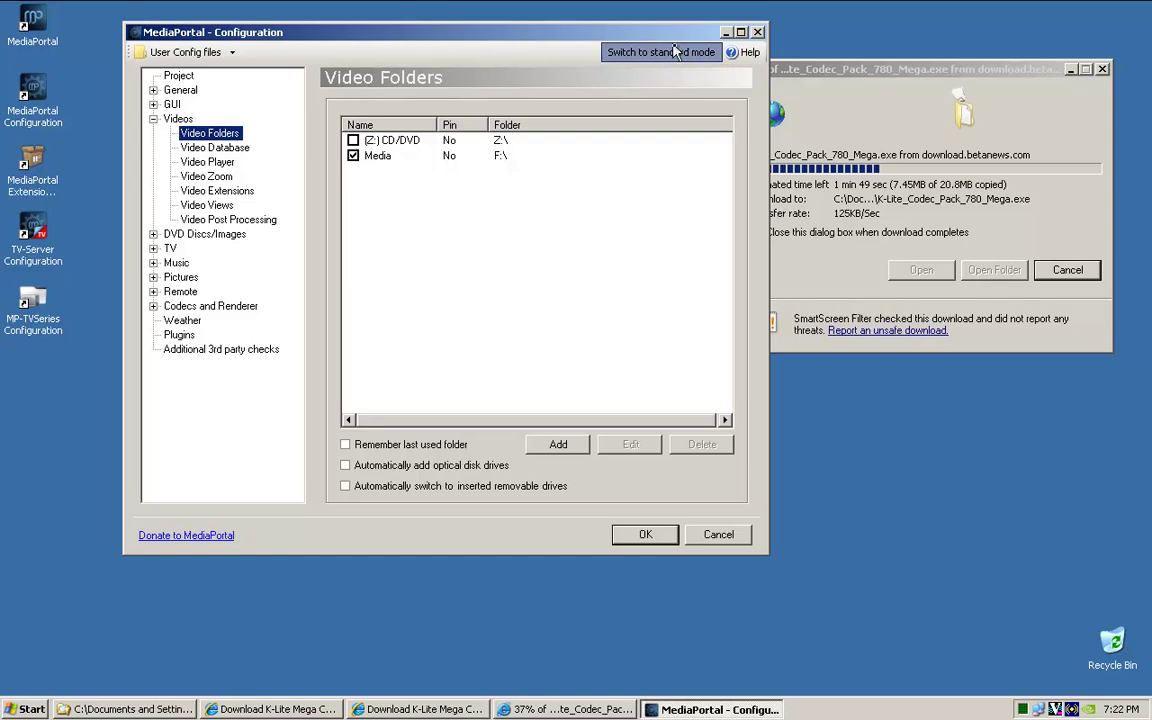
pyautogui.click(220, 193)
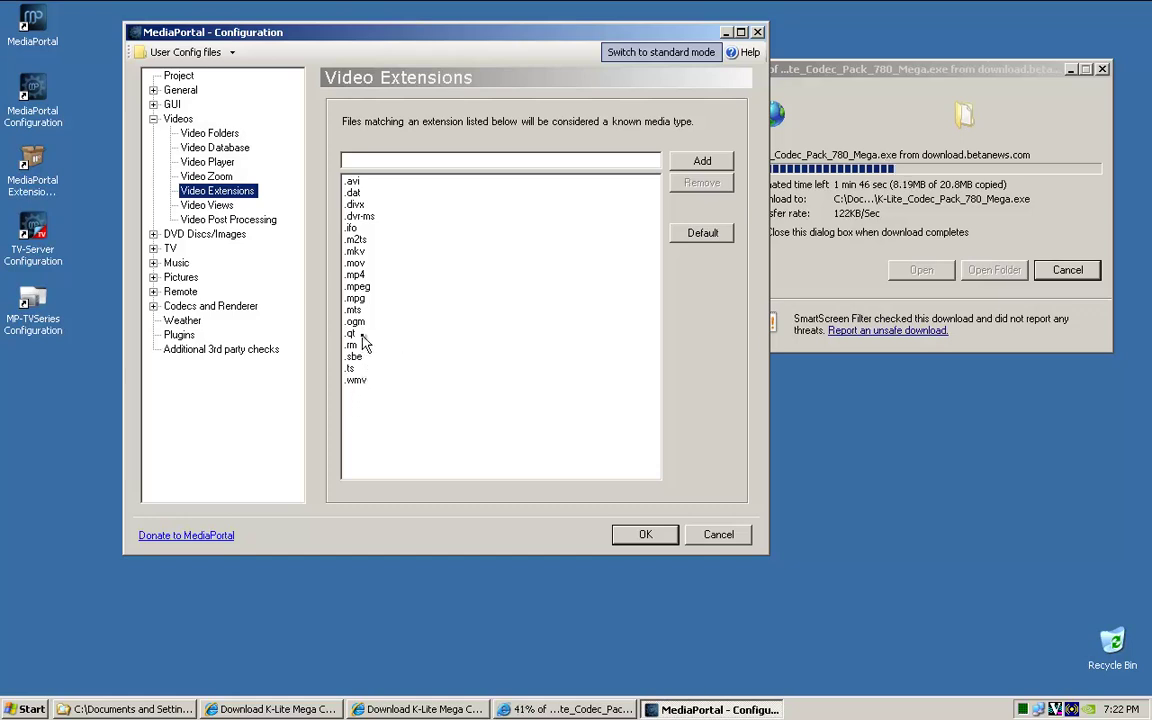
pyautogui.click(358, 310)
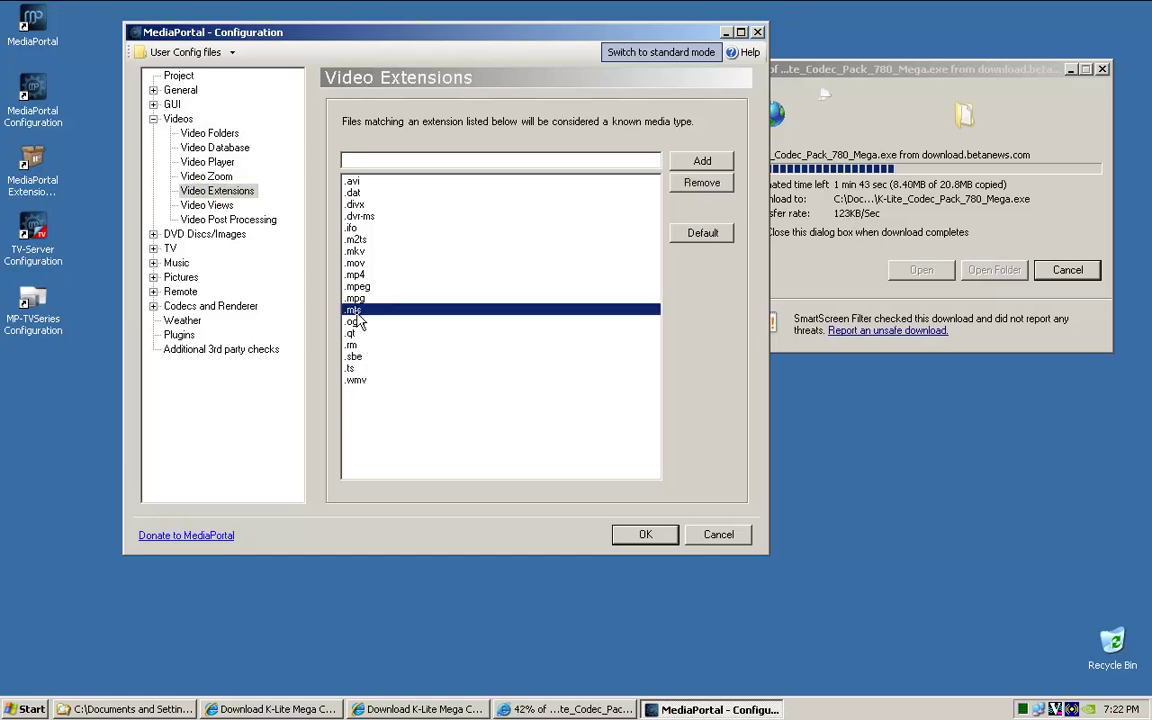
pyautogui.click(375, 241)
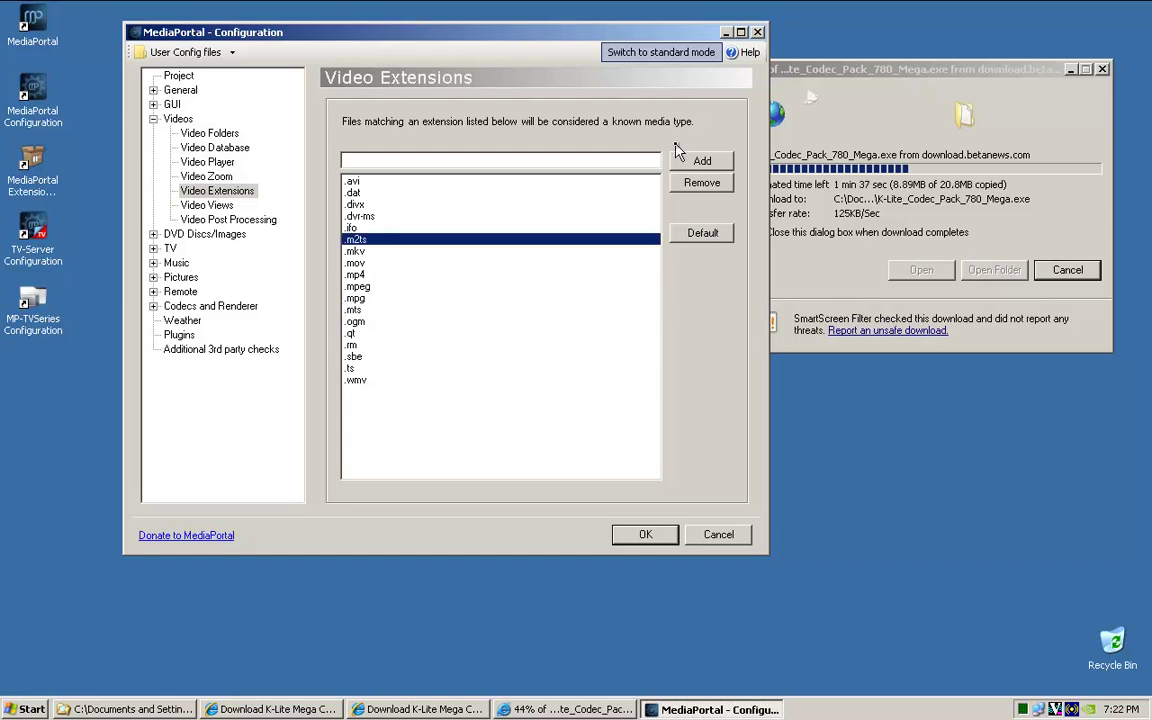
# Step: Add the .flv extension to the list of known video file types
pyautogui.click(626, 161)
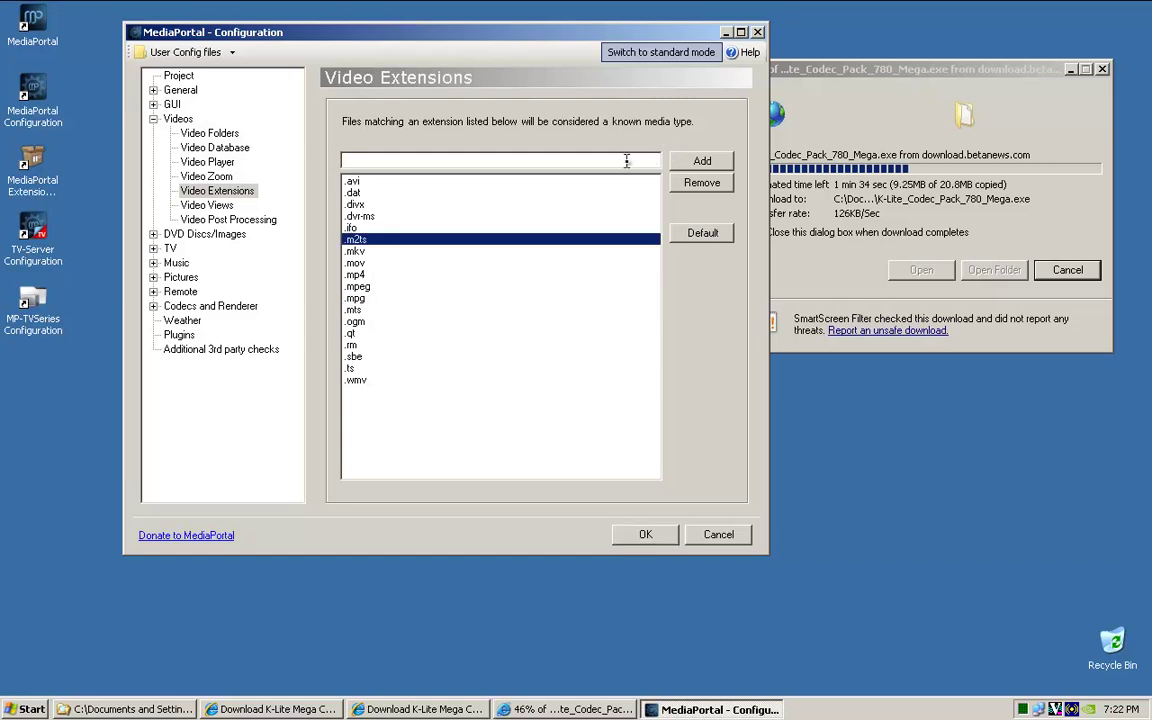
pyautogui.write('.flv')
pyautogui.click(702, 161)
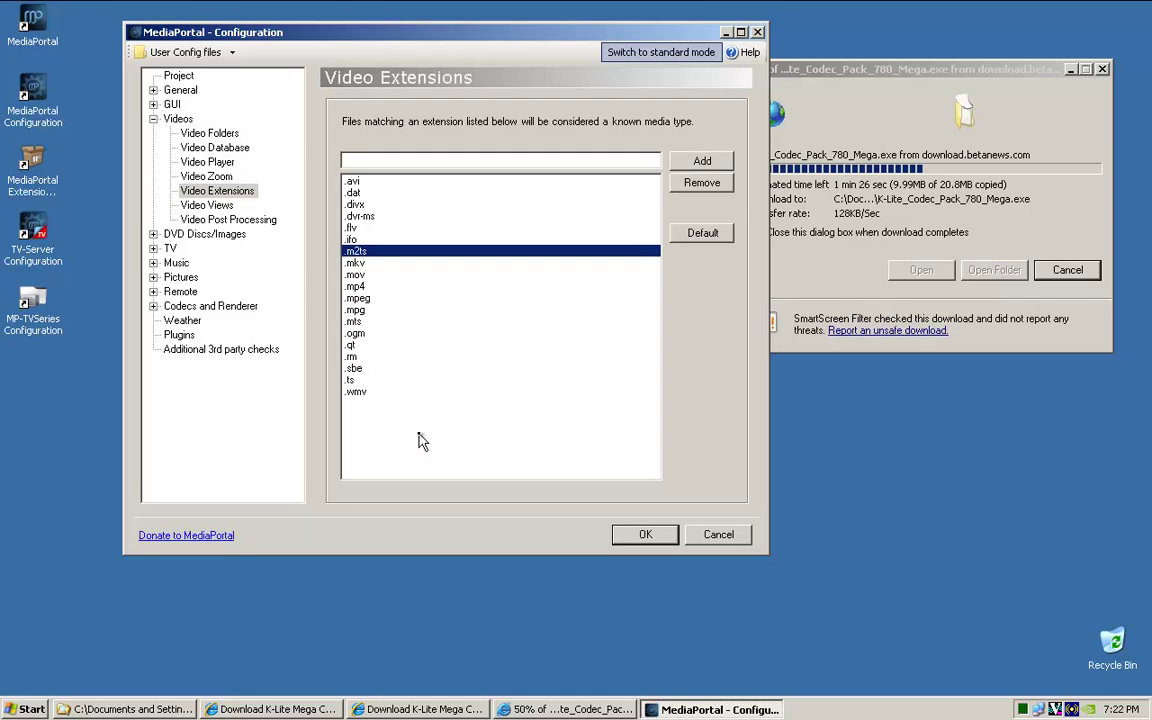
pyautogui.press('Up')
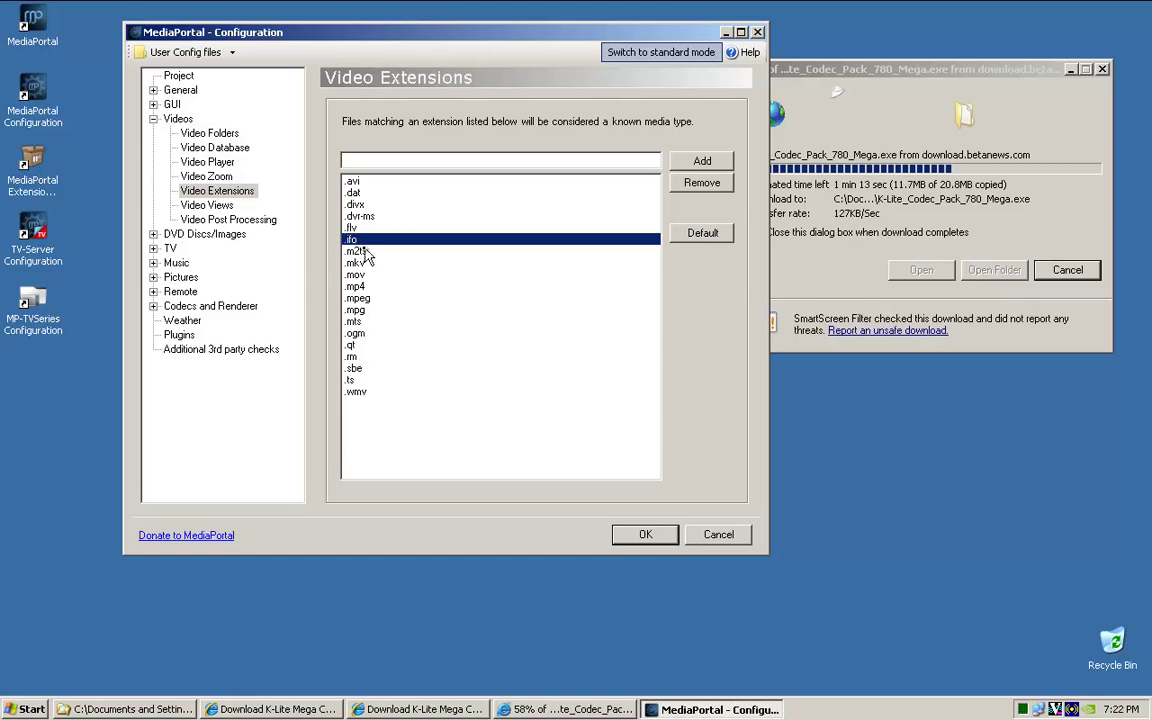
# Step: Examine the Video Views and Video Post Processing pages and the DVD Discs/Images player, zoom and post-processing pages
pyautogui.click(226, 206)
pyautogui.click(232, 220)
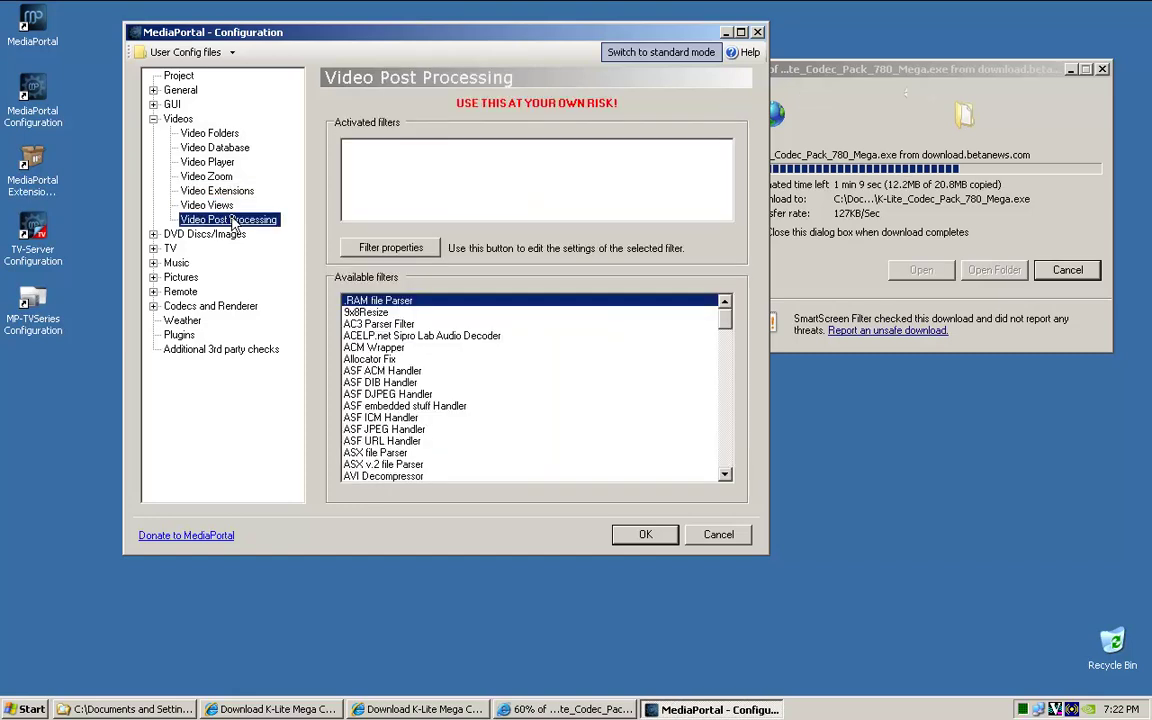
pyautogui.click(153, 235)
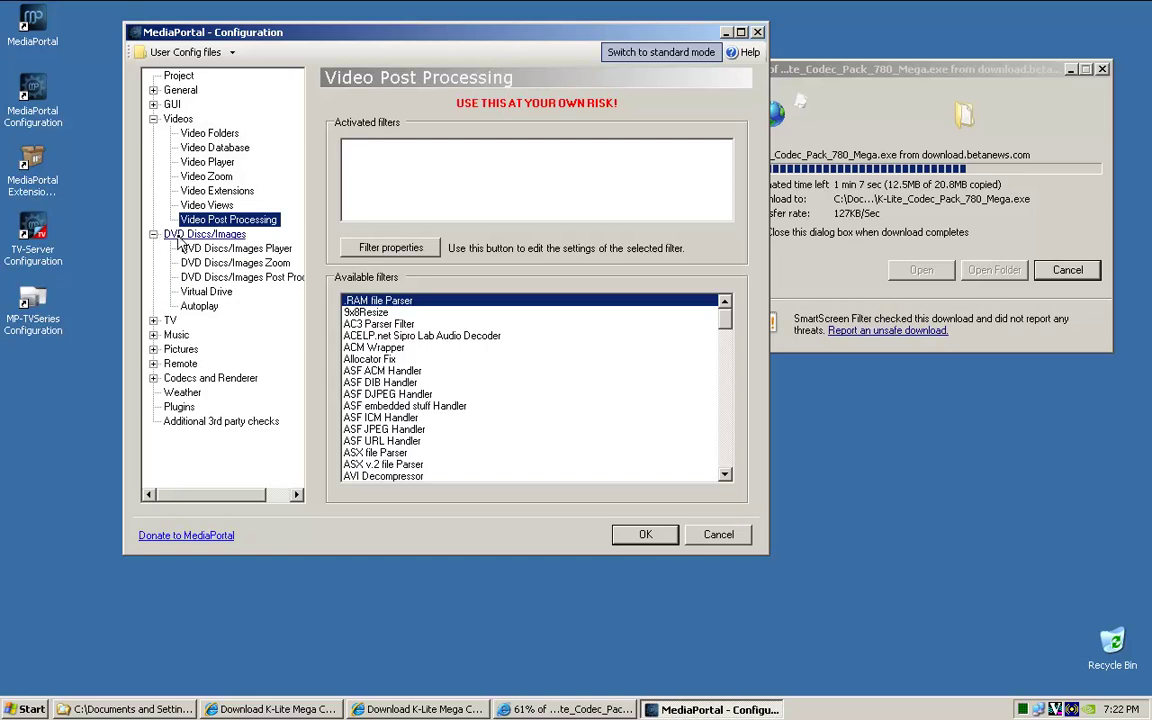
pyautogui.click(240, 249)
pyautogui.click(240, 263)
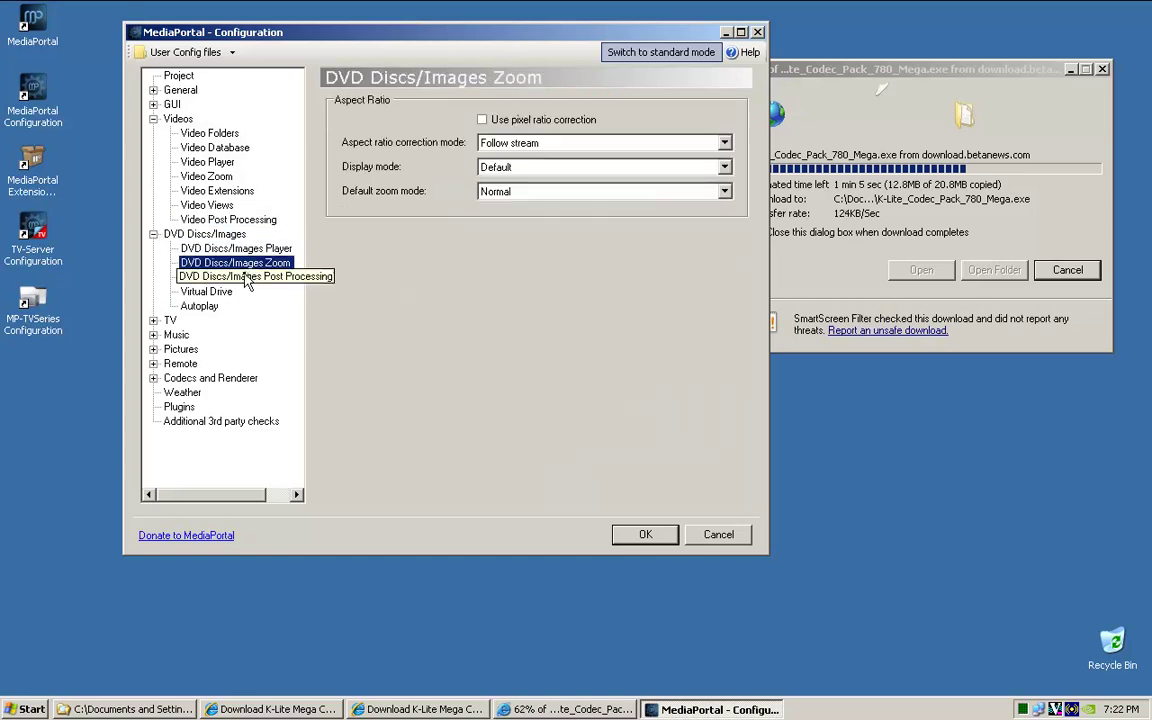
pyautogui.click(246, 277)
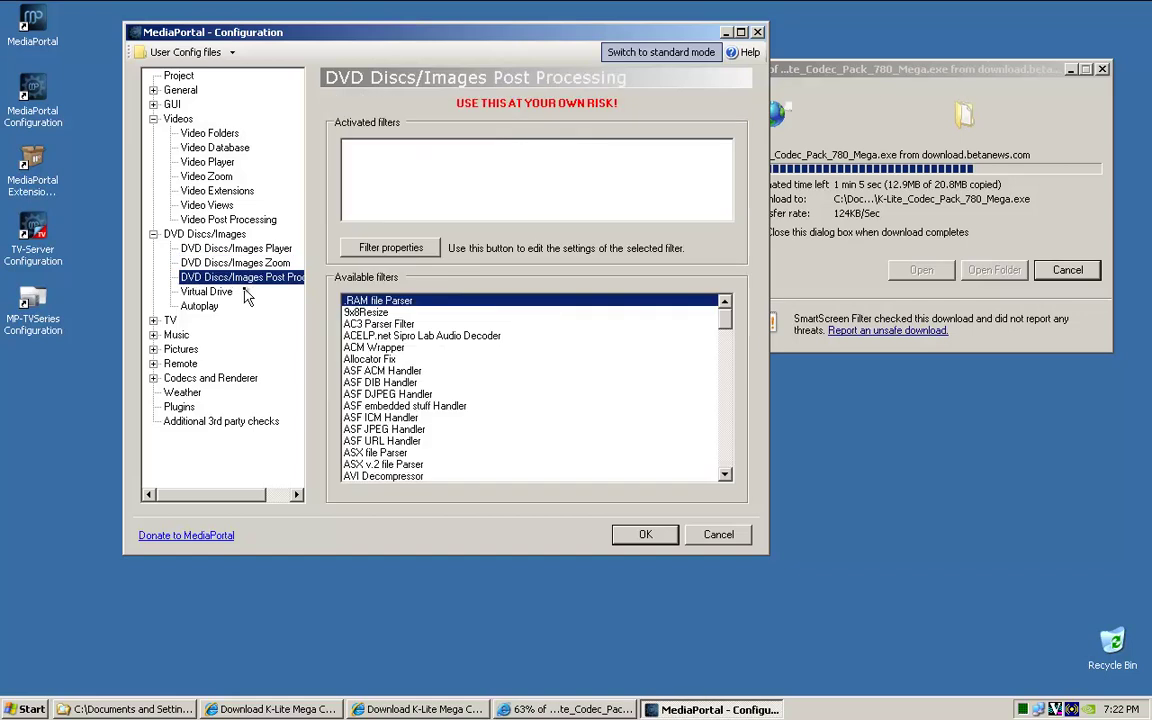
pyautogui.click(153, 234)
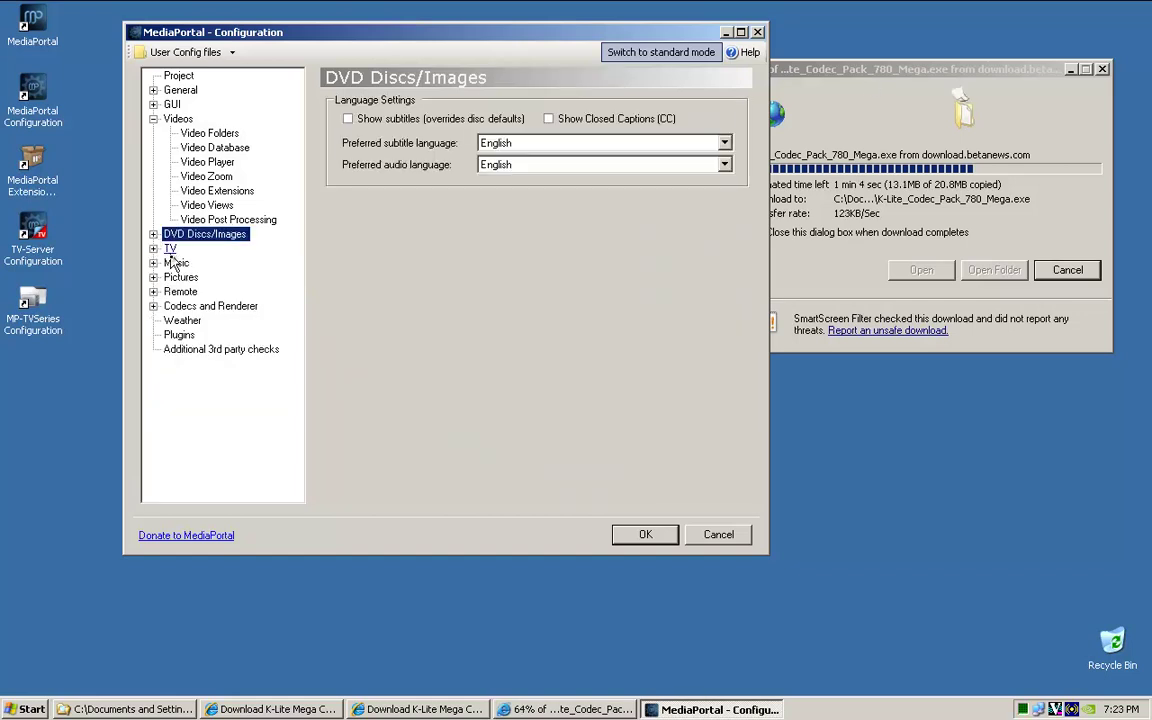
# Step: Review the TV and TV Client pages, then collapse the Videos and TV sections
pyautogui.click(171, 250)
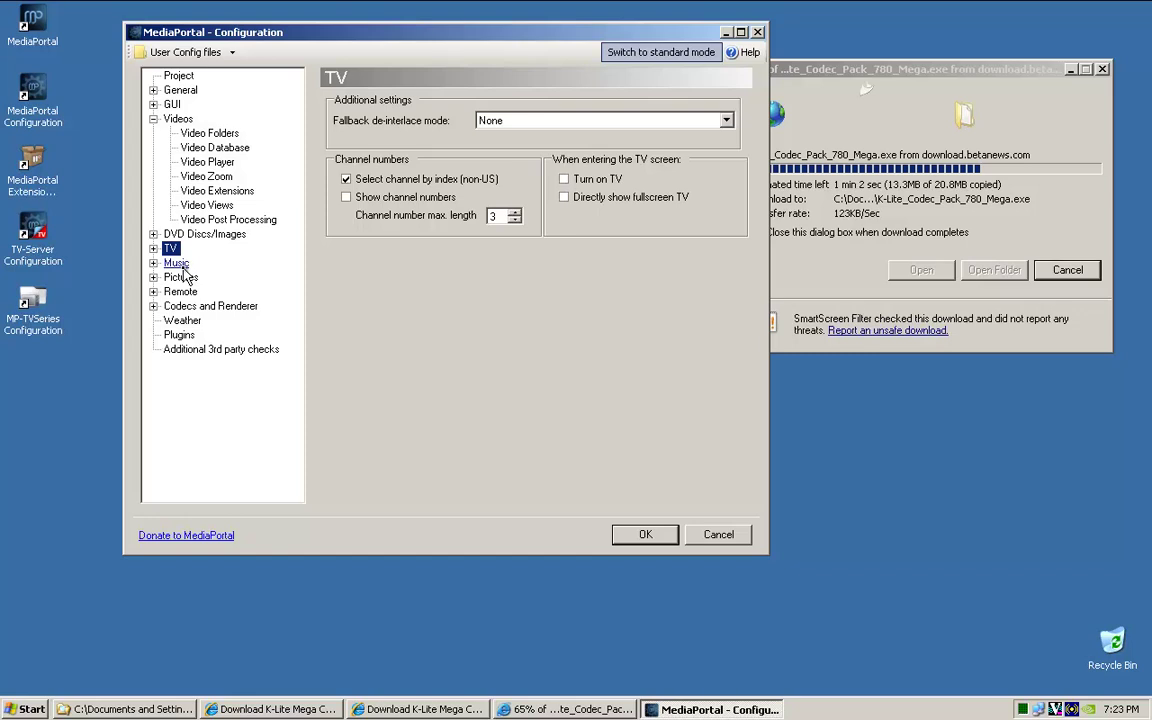
pyautogui.click(153, 248)
pyautogui.click(201, 263)
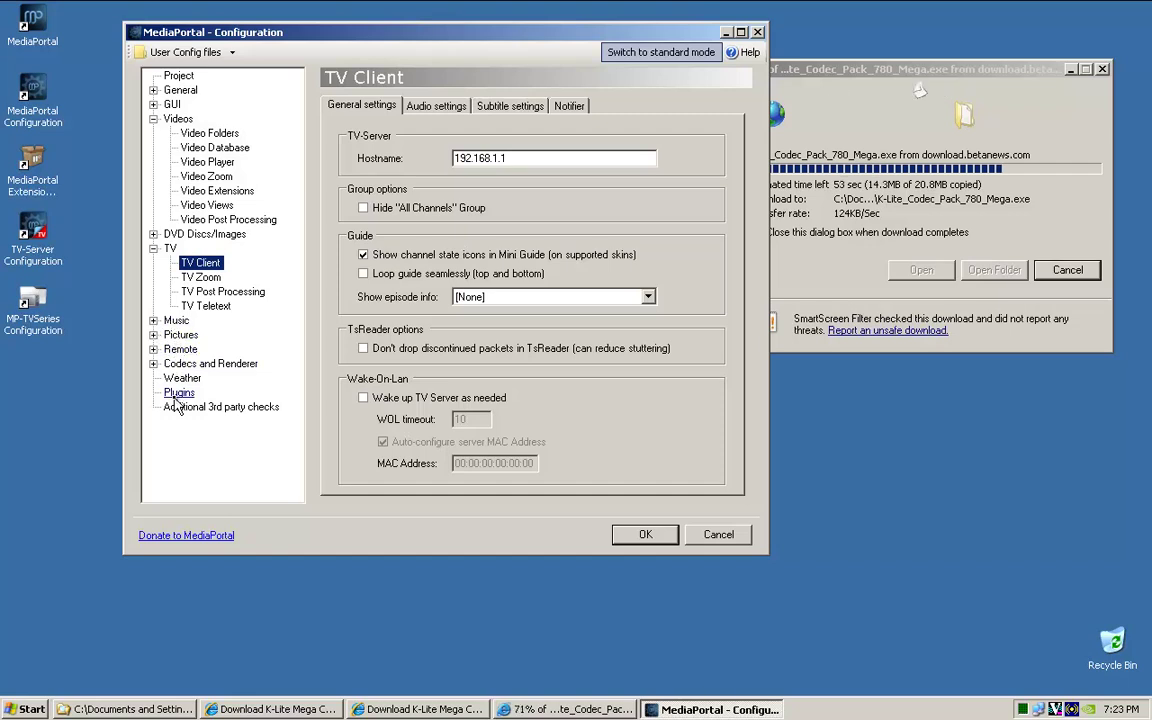
pyautogui.click(153, 118)
pyautogui.click(153, 147)
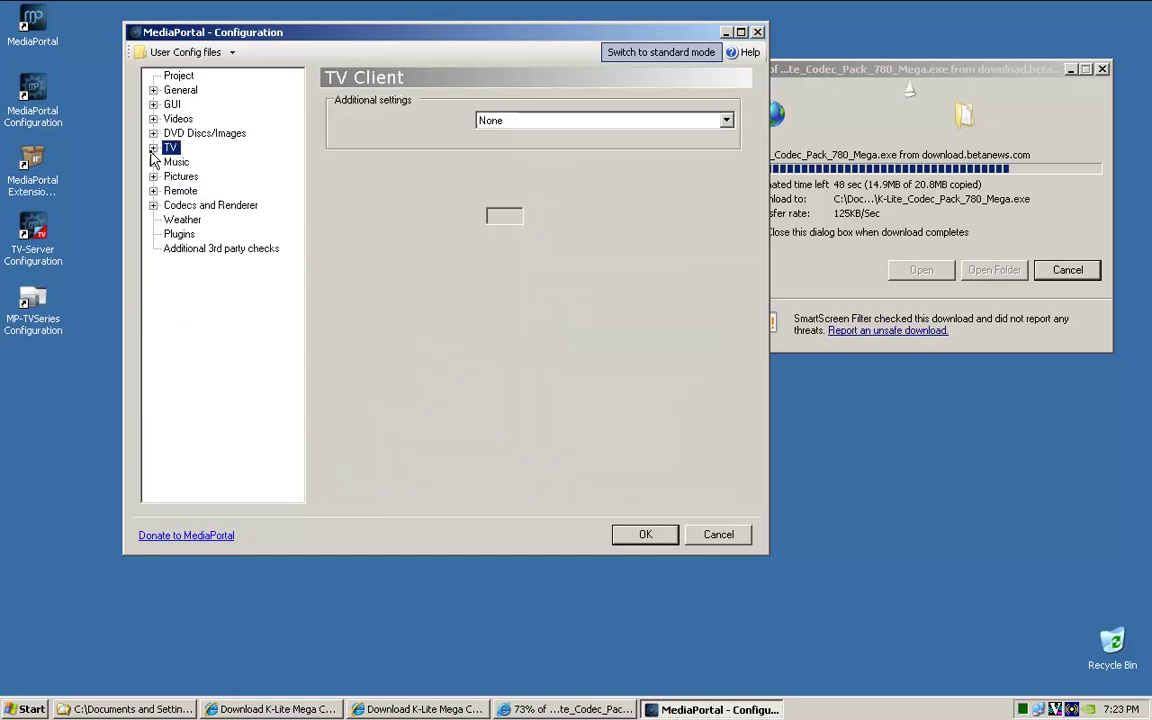
# Step: Examine the General and GUI pages, then the Startup/Resume Settings under General
pyautogui.click(172, 91)
pyautogui.click(153, 91)
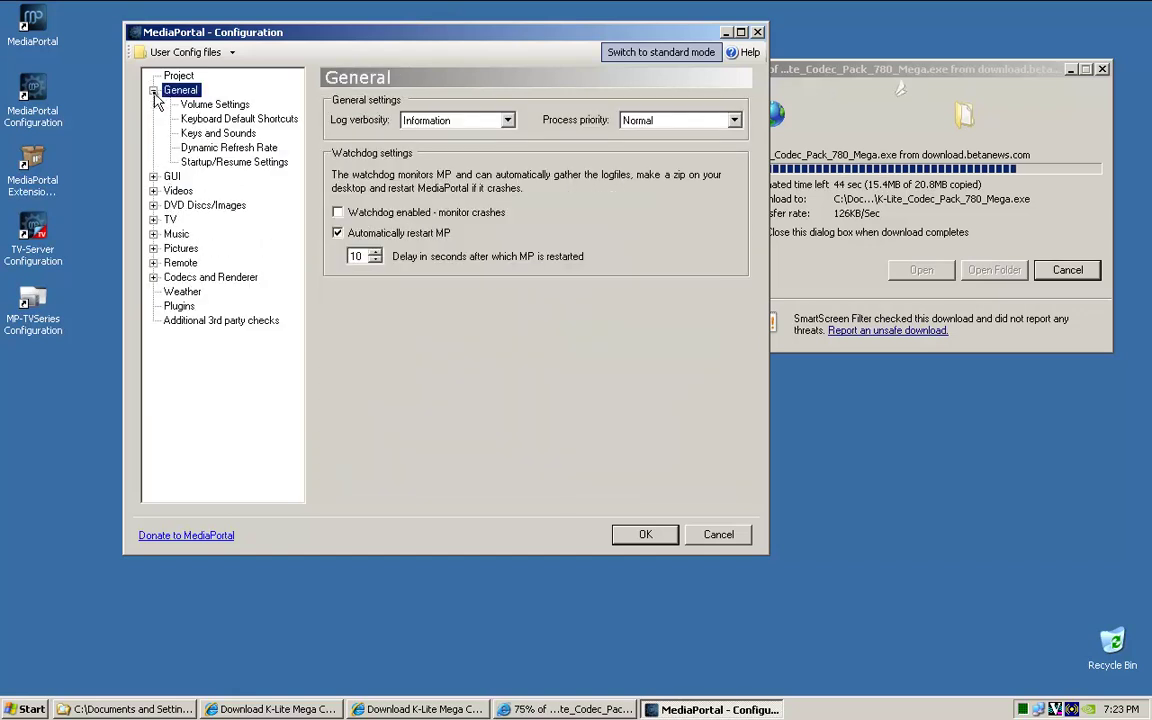
pyautogui.click(153, 91)
pyautogui.click(153, 105)
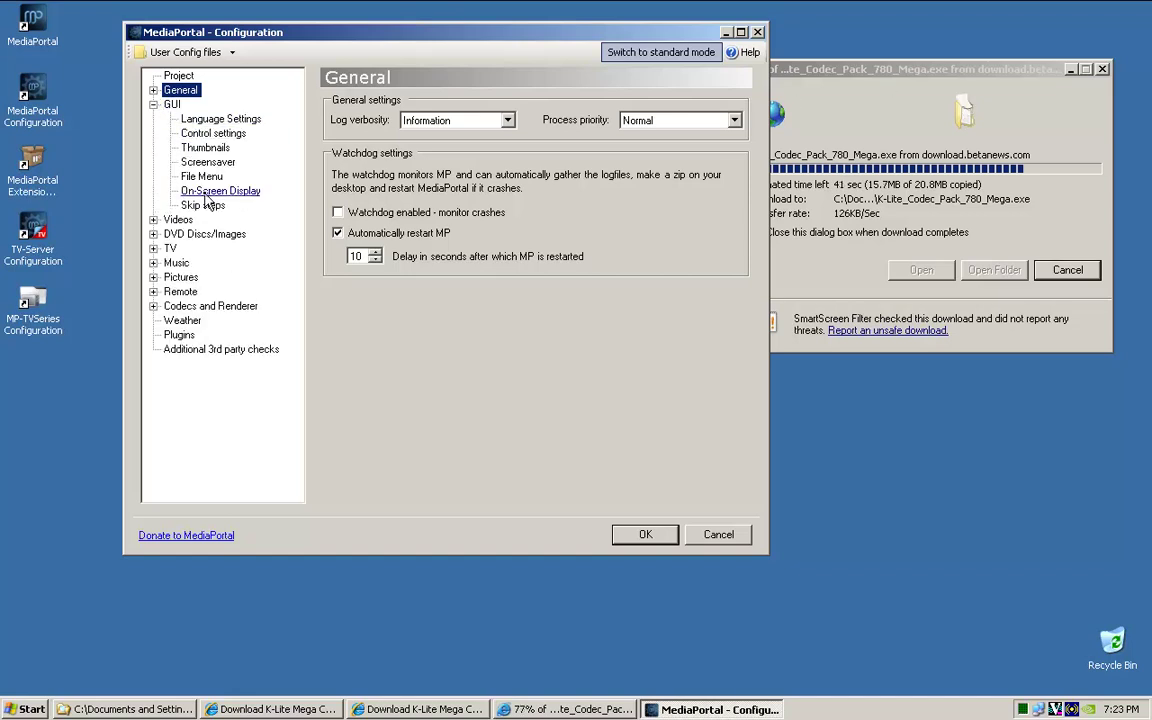
pyautogui.click(172, 105)
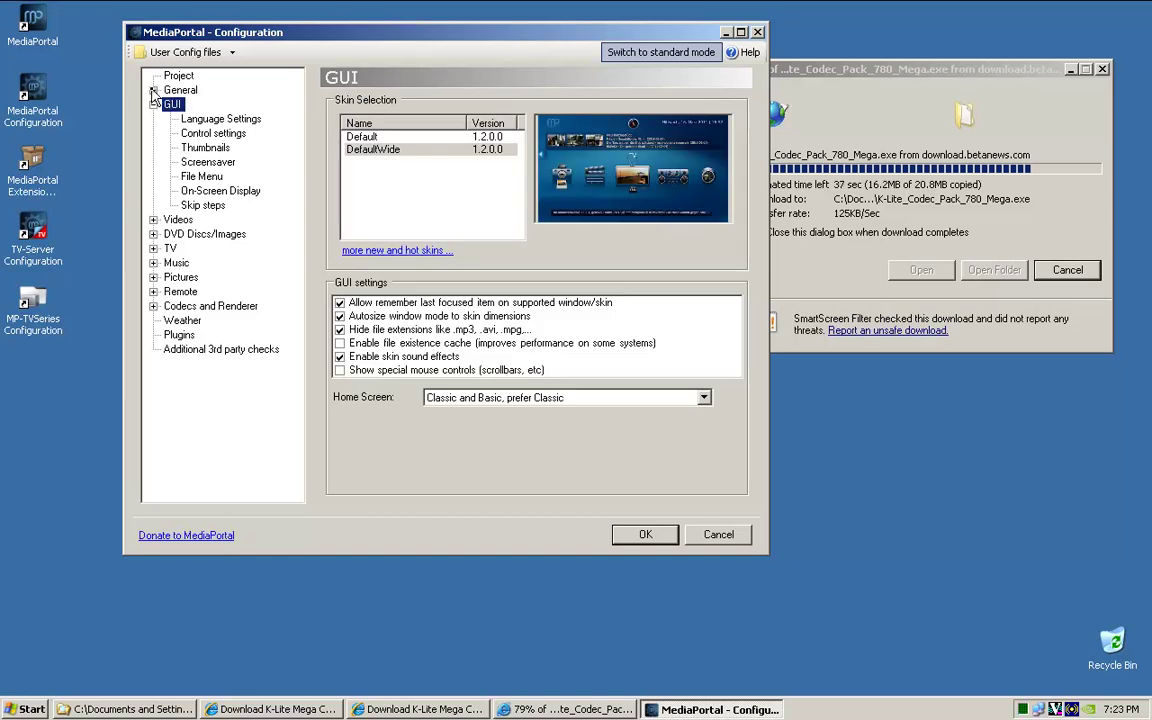
pyautogui.click(153, 91)
pyautogui.click(178, 91)
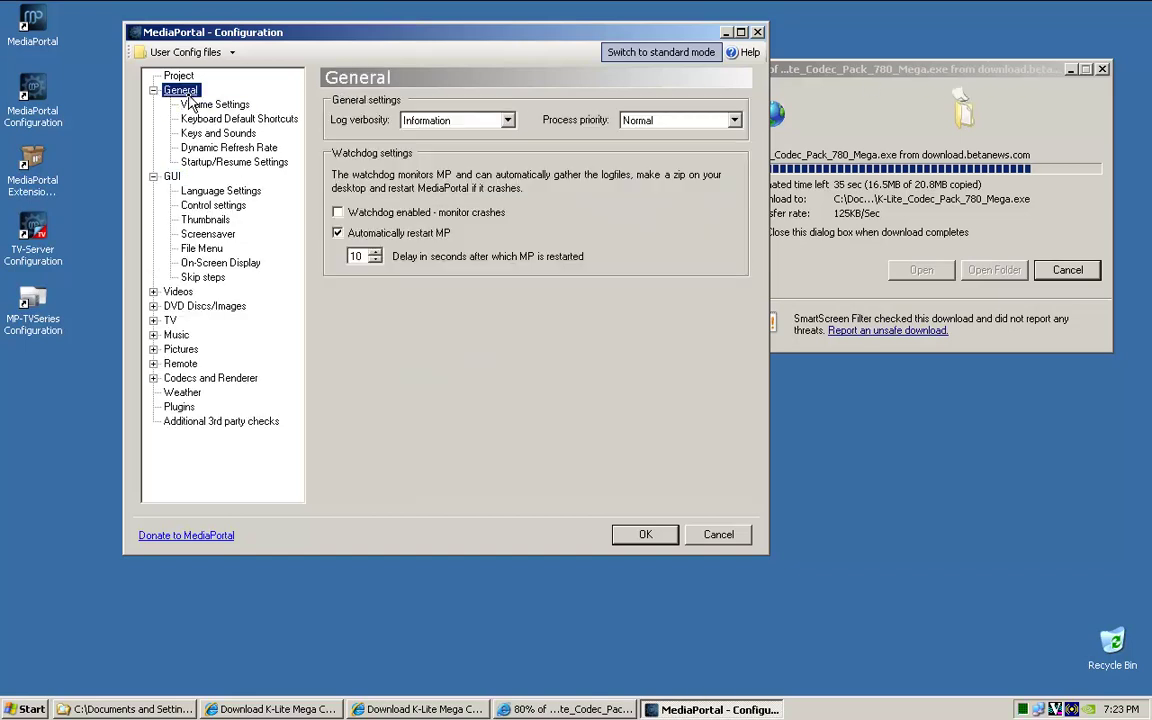
pyautogui.click(231, 163)
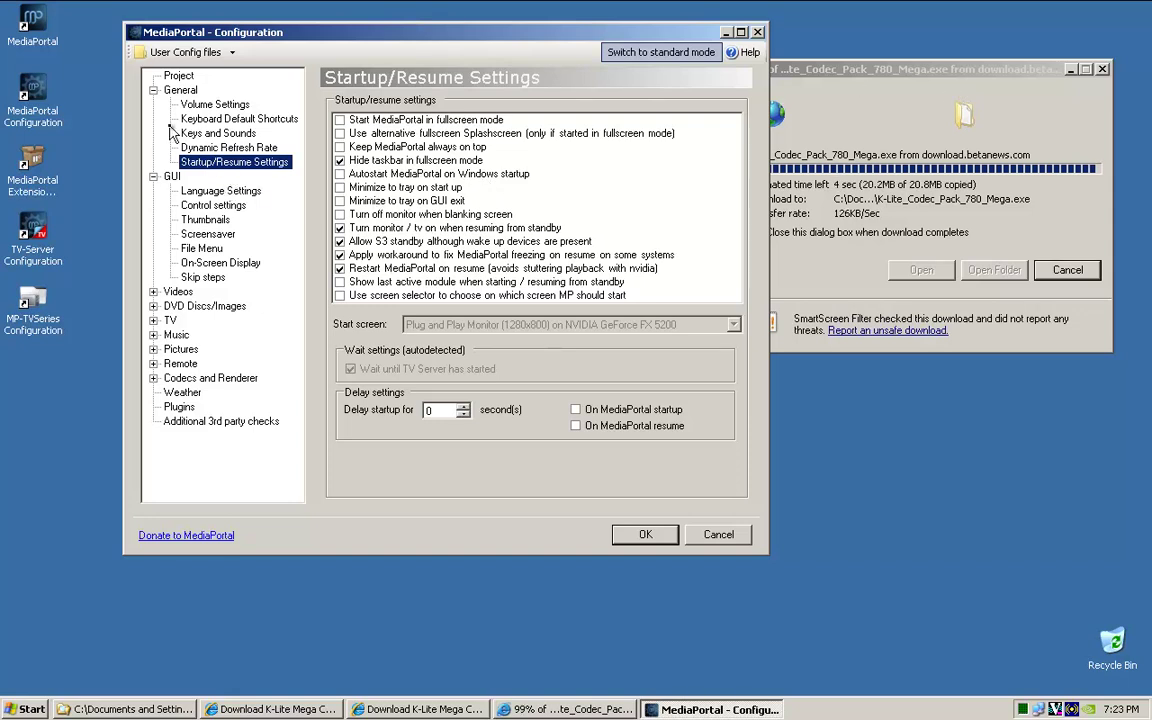
# Step: Collapse the General and GUI sections and look over the subpages listed under Videos, TV, Music, and Codecs and Renderer
pyautogui.click(153, 90)
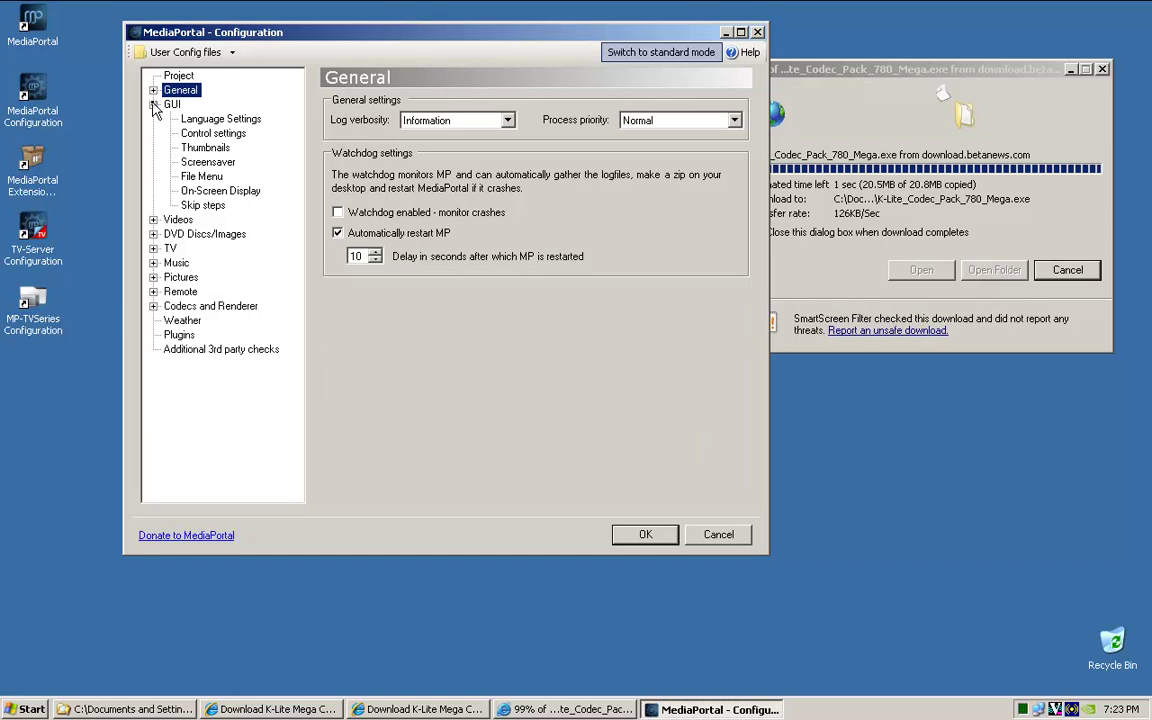
pyautogui.click(153, 105)
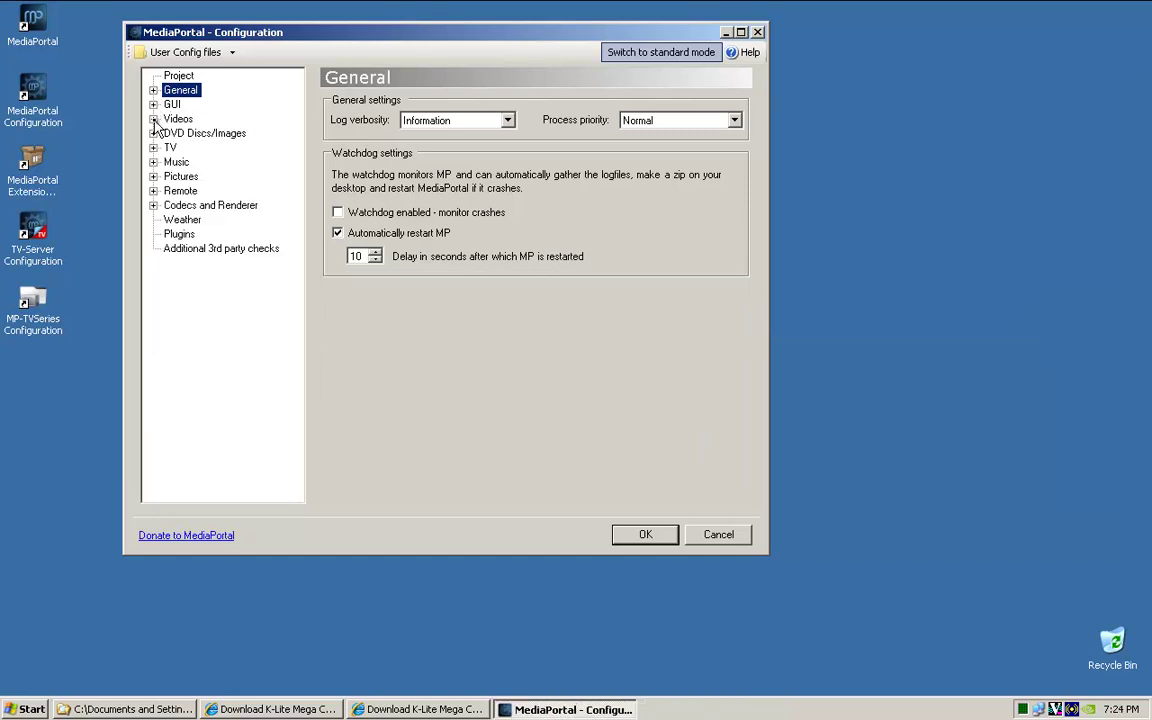
pyautogui.click(153, 119)
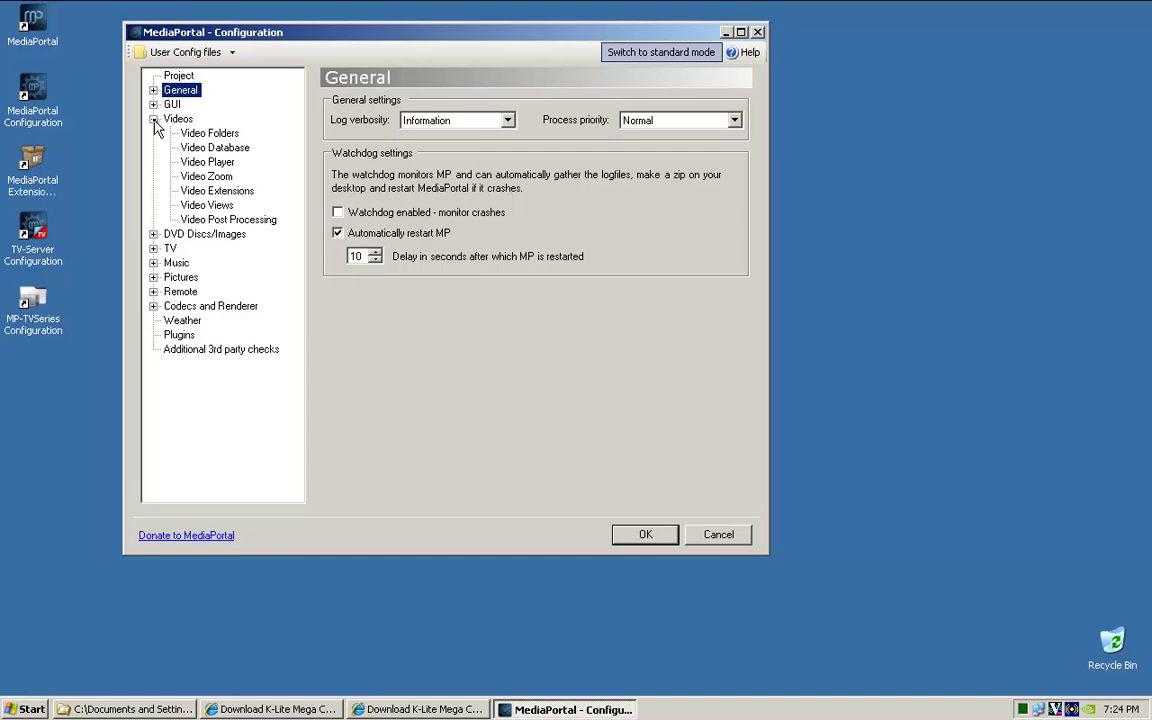
pyautogui.click(153, 119)
pyautogui.click(153, 148)
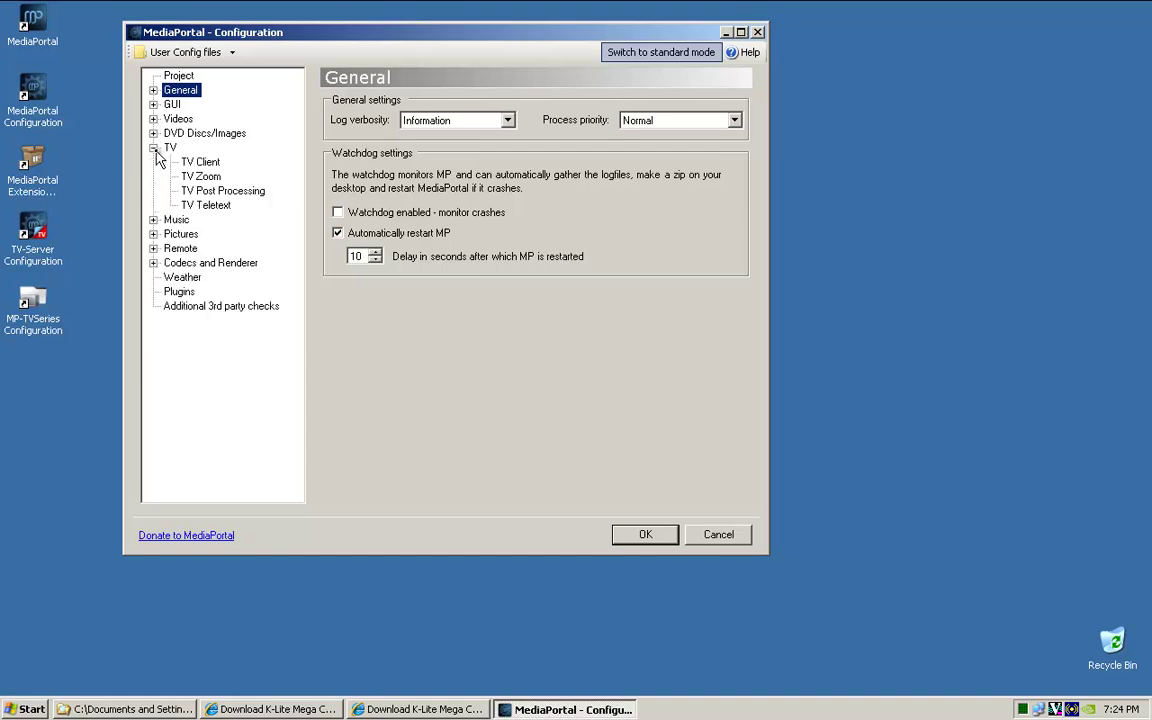
pyautogui.click(153, 148)
pyautogui.click(153, 162)
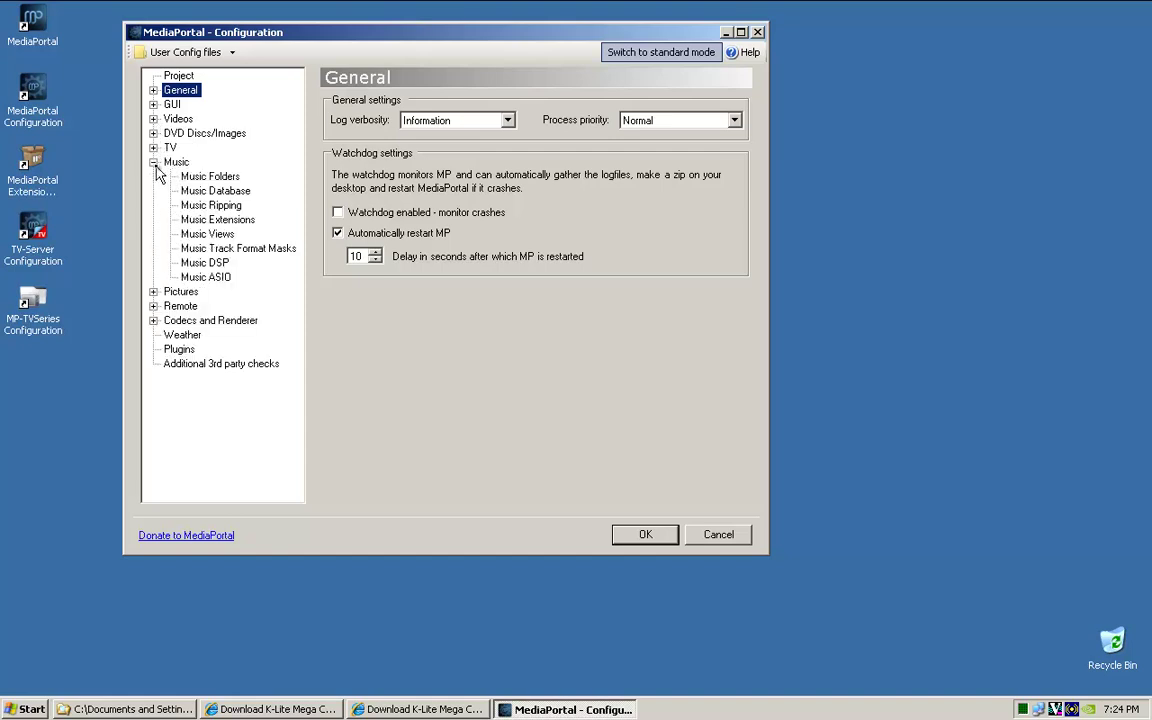
pyautogui.click(153, 162)
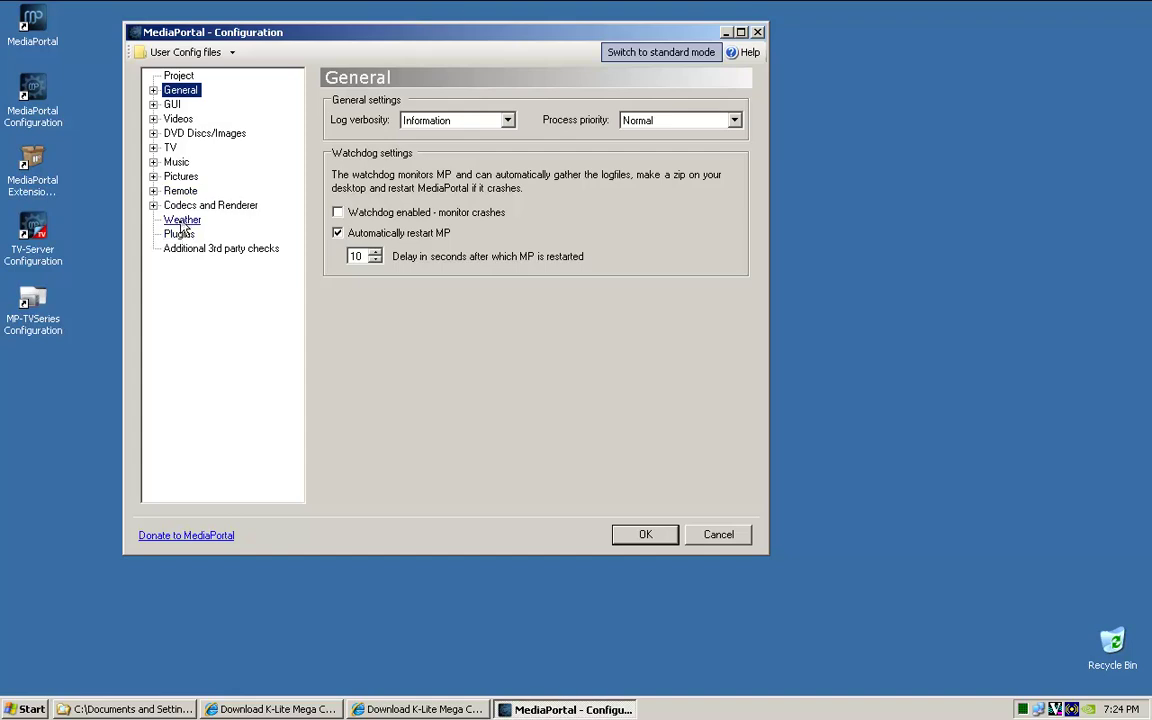
pyautogui.click(153, 205)
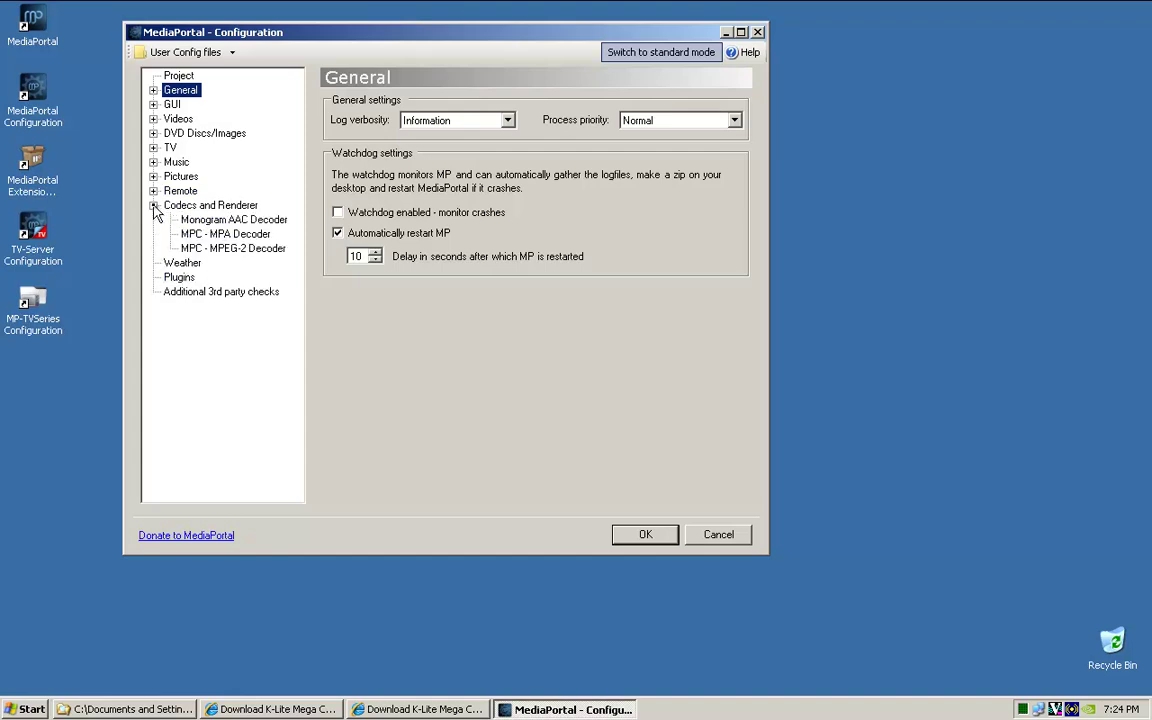
pyautogui.click(153, 205)
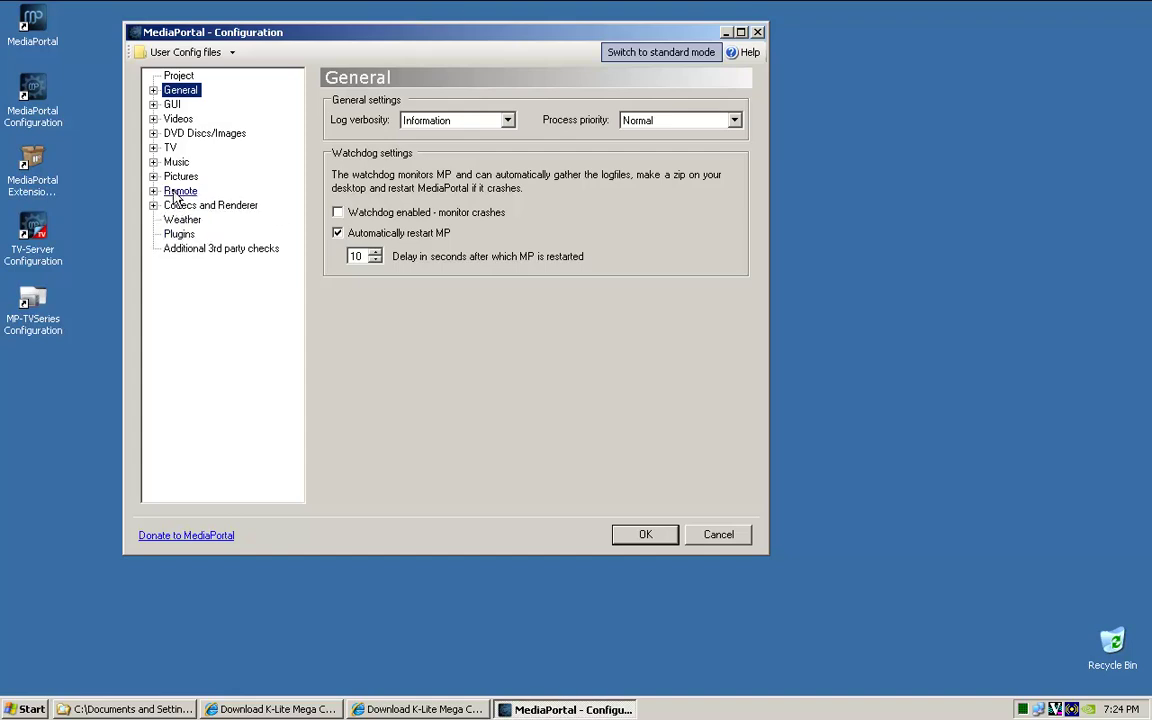
# Step: Expand the General and GUI sections and view the GUI page and its Language Settings page
pyautogui.click(153, 90)
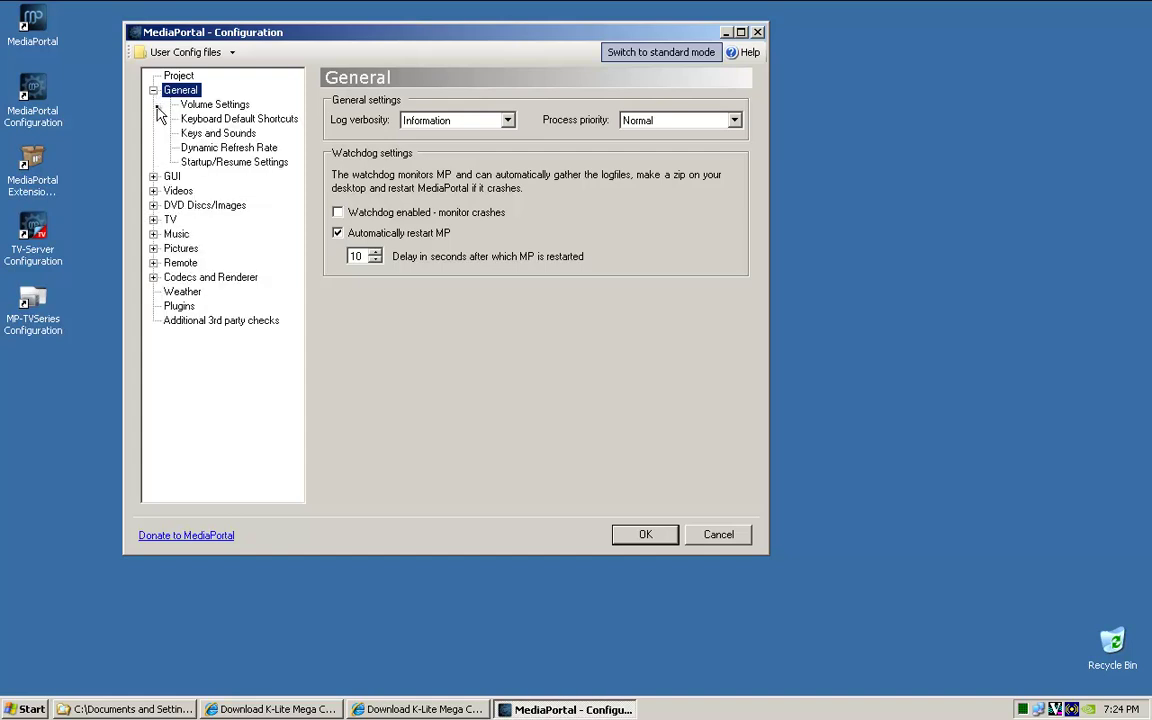
pyautogui.click(153, 176)
pyautogui.click(172, 177)
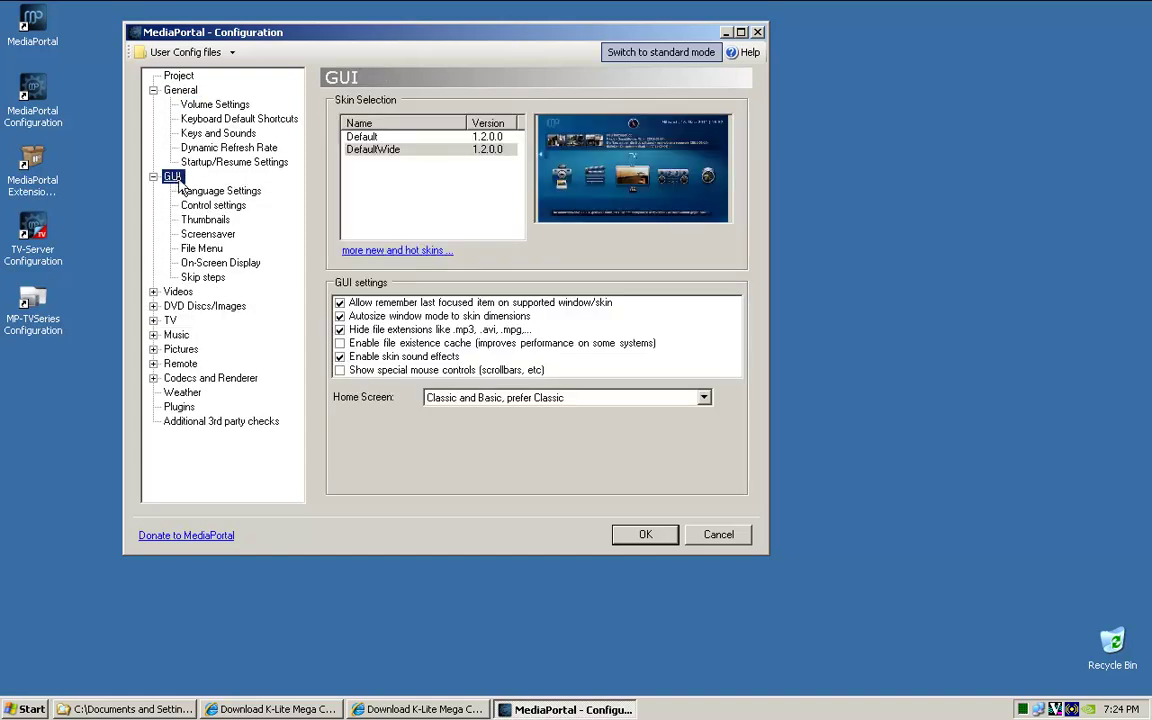
pyautogui.click(221, 193)
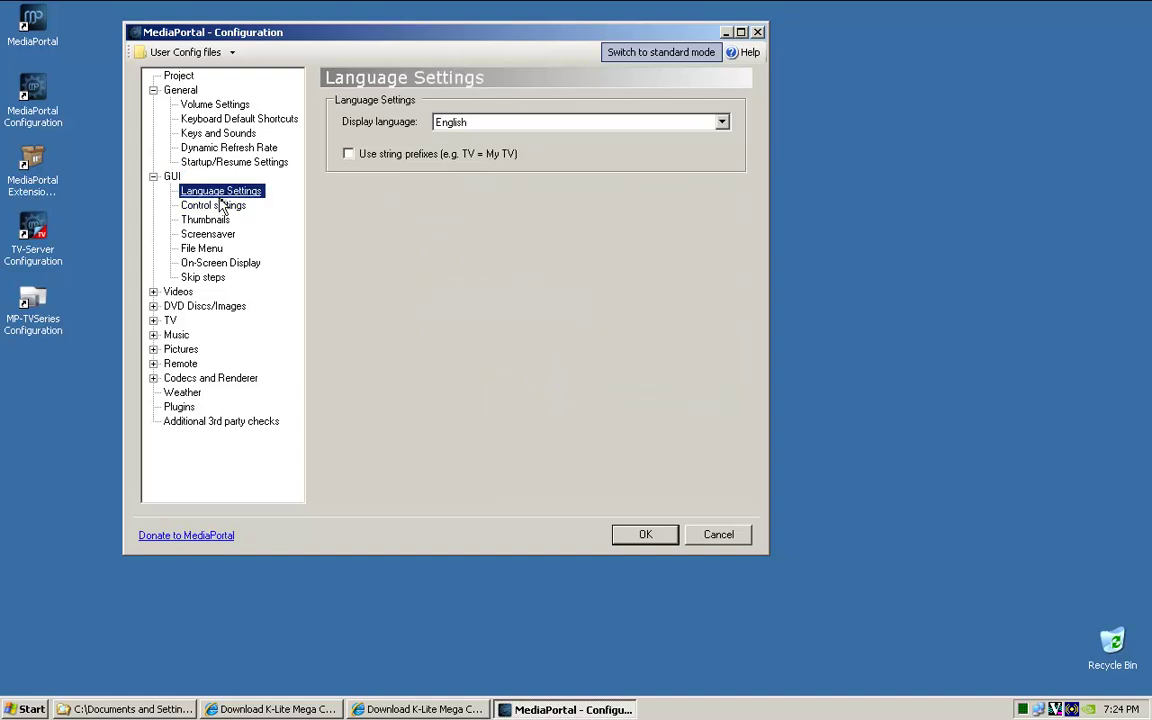
# Step: Look through the GUI pages from Control settings, Thumbnails, Screensaver and File Menu to On-Screen Display and Skip steps
pyautogui.click(222, 206)
pyautogui.click(208, 220)
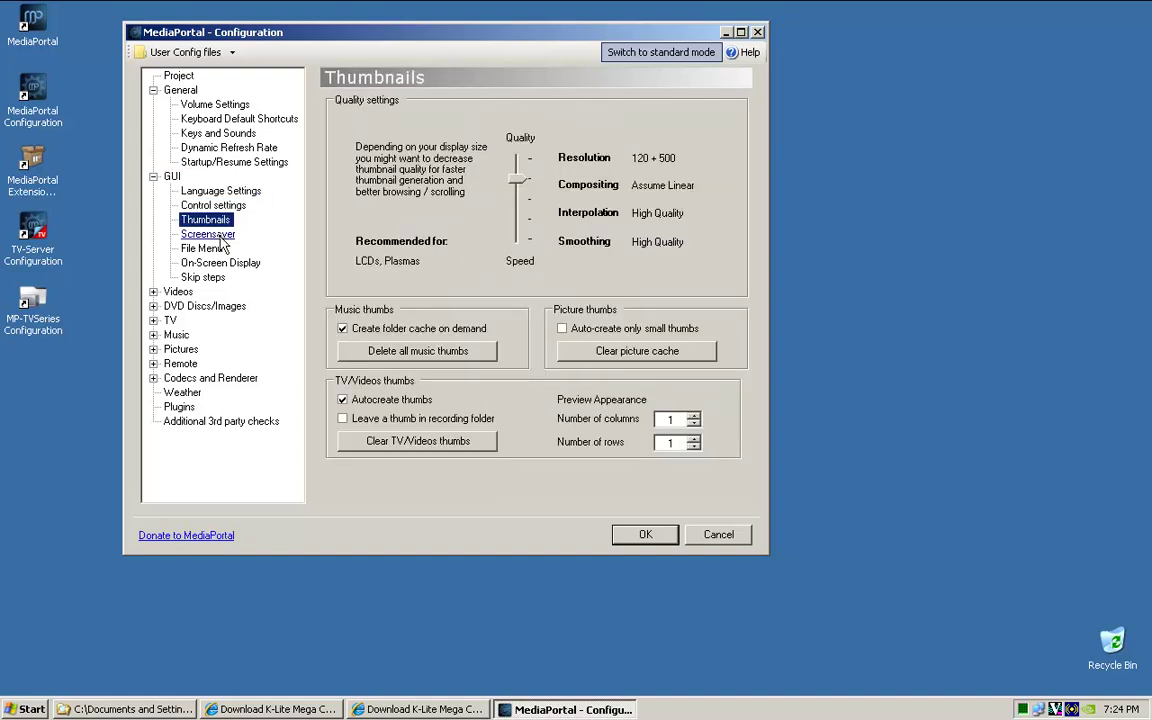
pyautogui.click(210, 234)
pyautogui.click(204, 248)
pyautogui.click(220, 263)
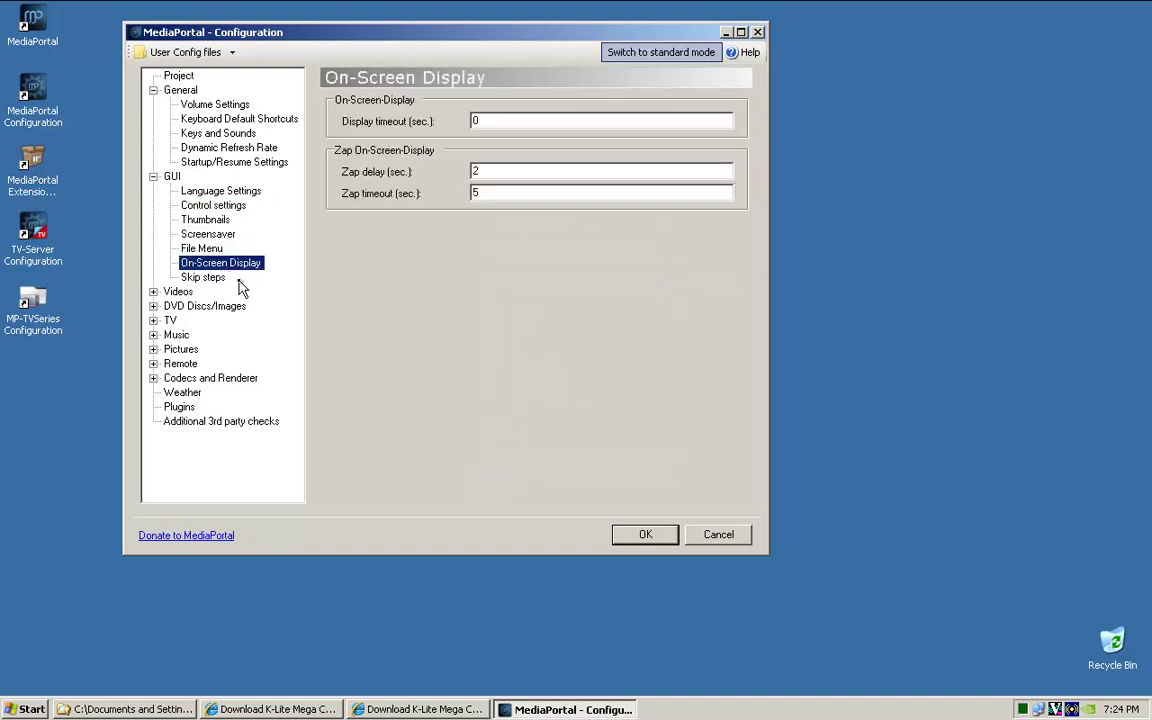
pyautogui.click(215, 278)
# Step: Set the On-Screen Display zap delay to 0 seconds and save the MediaPortal configuration
pyautogui.click(225, 263)
pyautogui.doubleClick(486, 171)
pyautogui.hotkey('shift', 'Home')
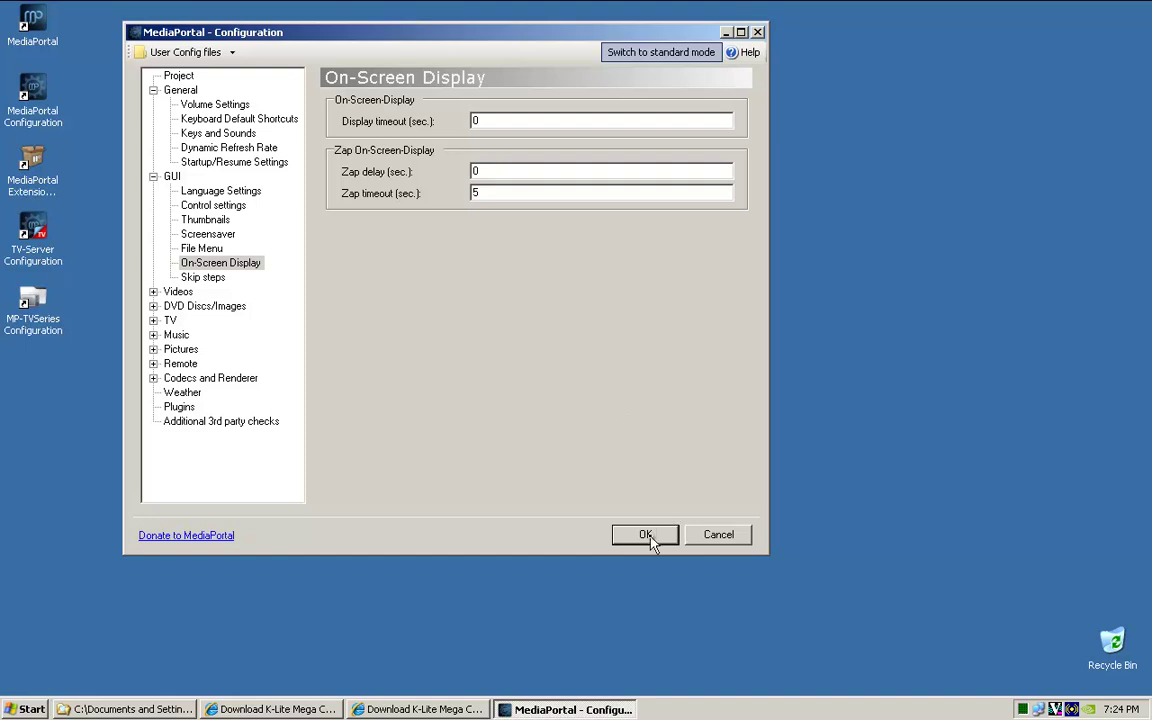
# Step: Switch to the MediaPortal folder in Windows Explorer and run the K-Lite Mega Codec Pack installer
pyautogui.click(157, 710)
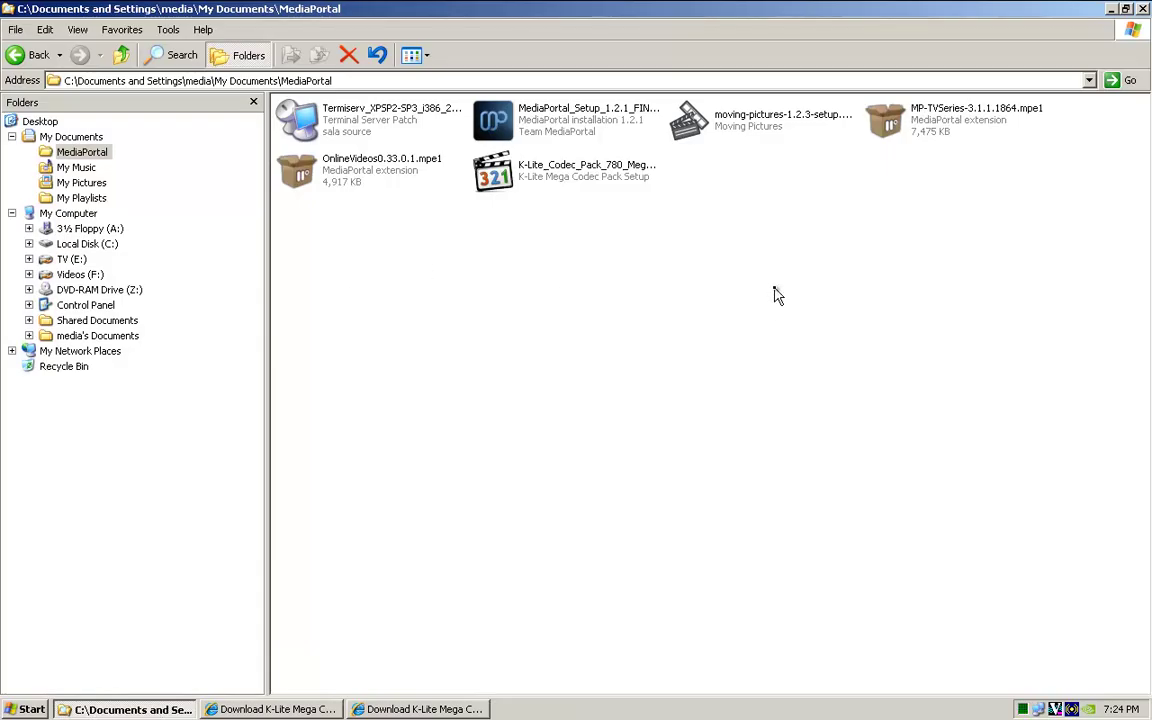
pyautogui.rightClick(555, 183)
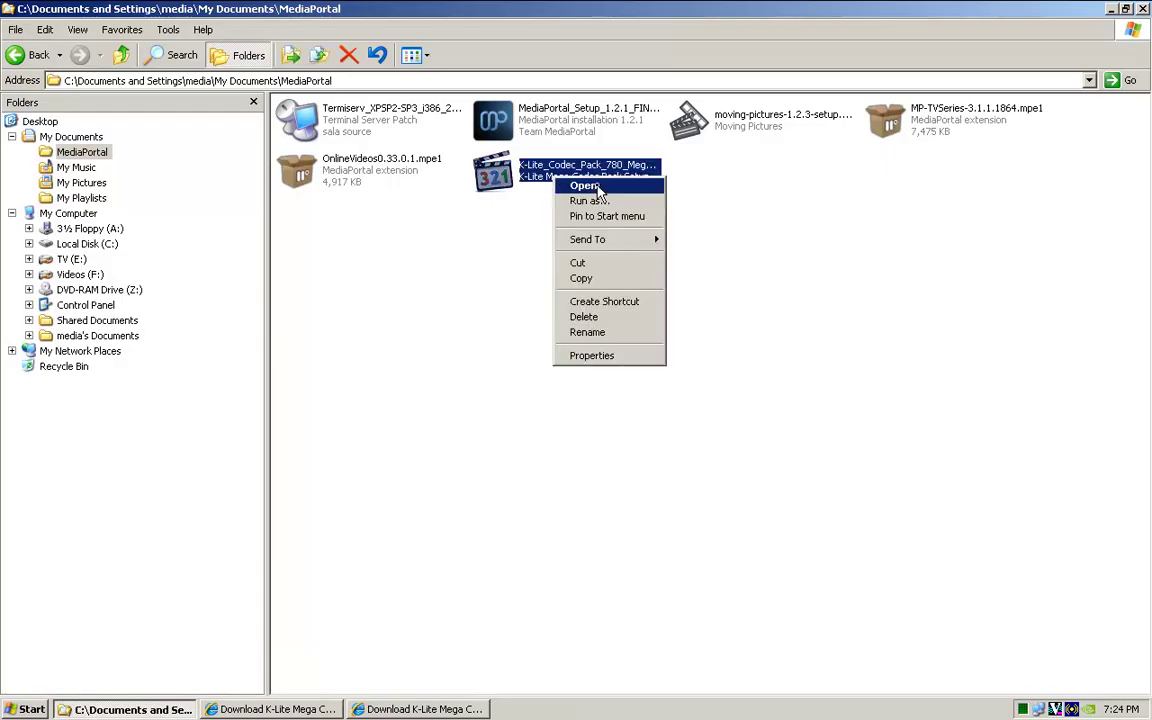
pyautogui.click(590, 186)
pyautogui.click(630, 369)
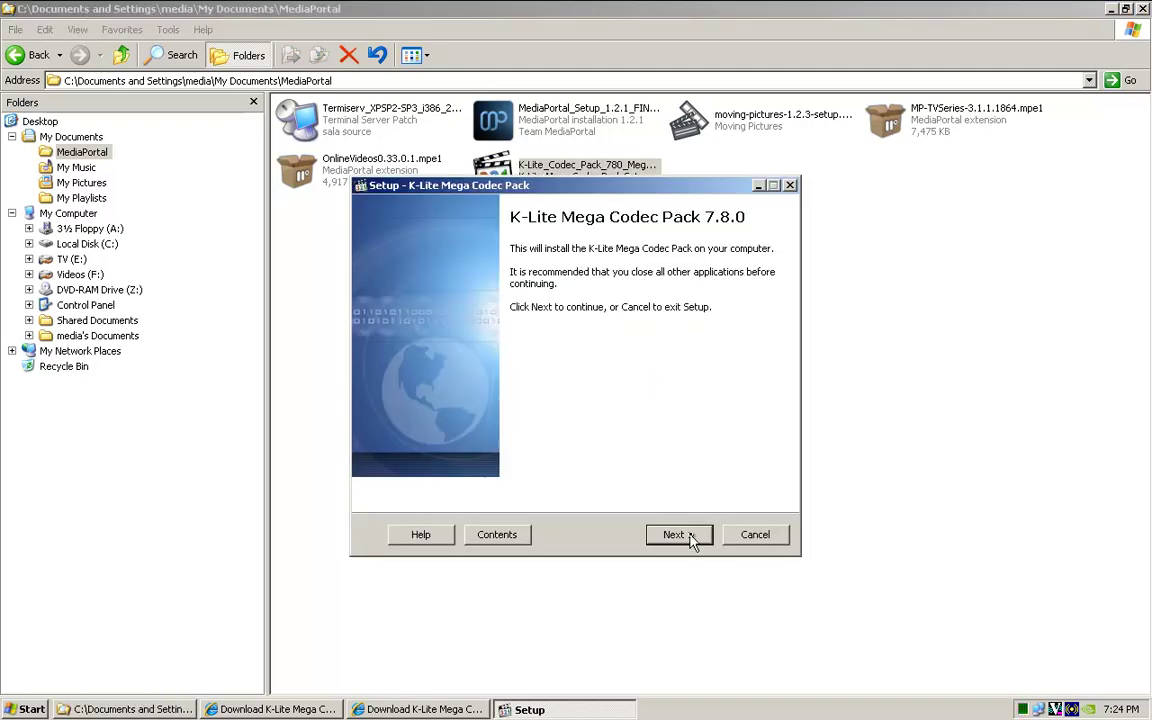
# Step: Proceed with the Advanced install mode and the destination folder C:\Program Files\K-Lite Codec Pack
pyautogui.click(688, 539)
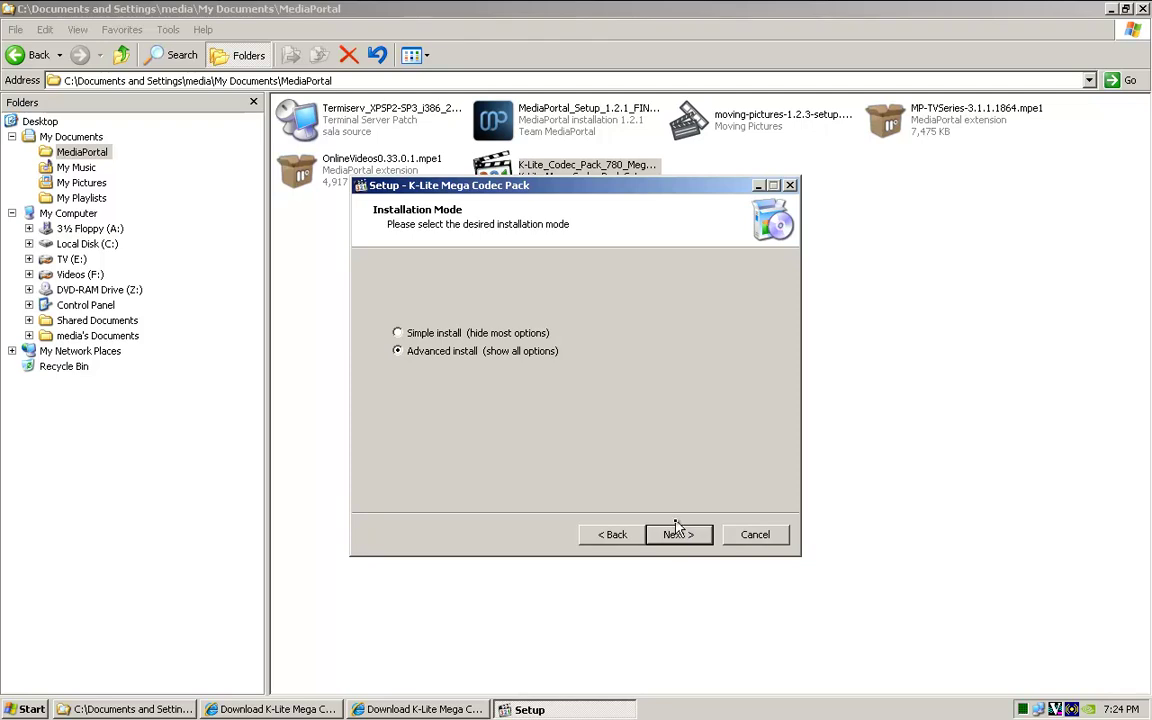
pyautogui.click(679, 536)
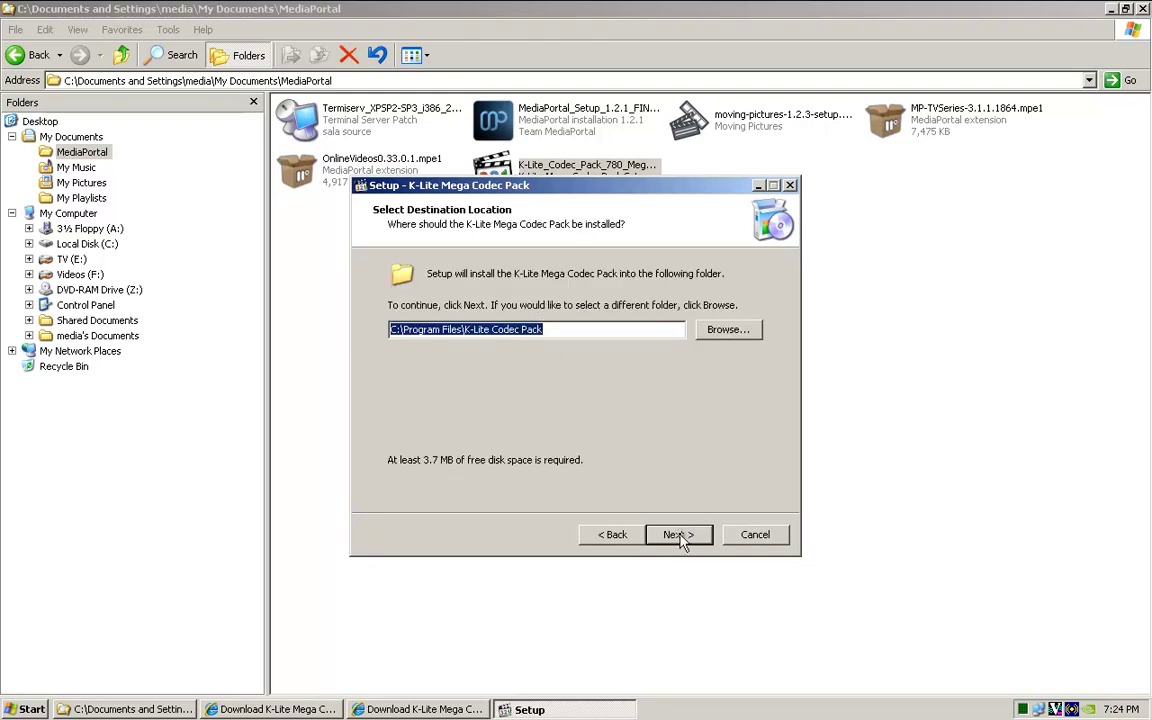
pyautogui.click(679, 536)
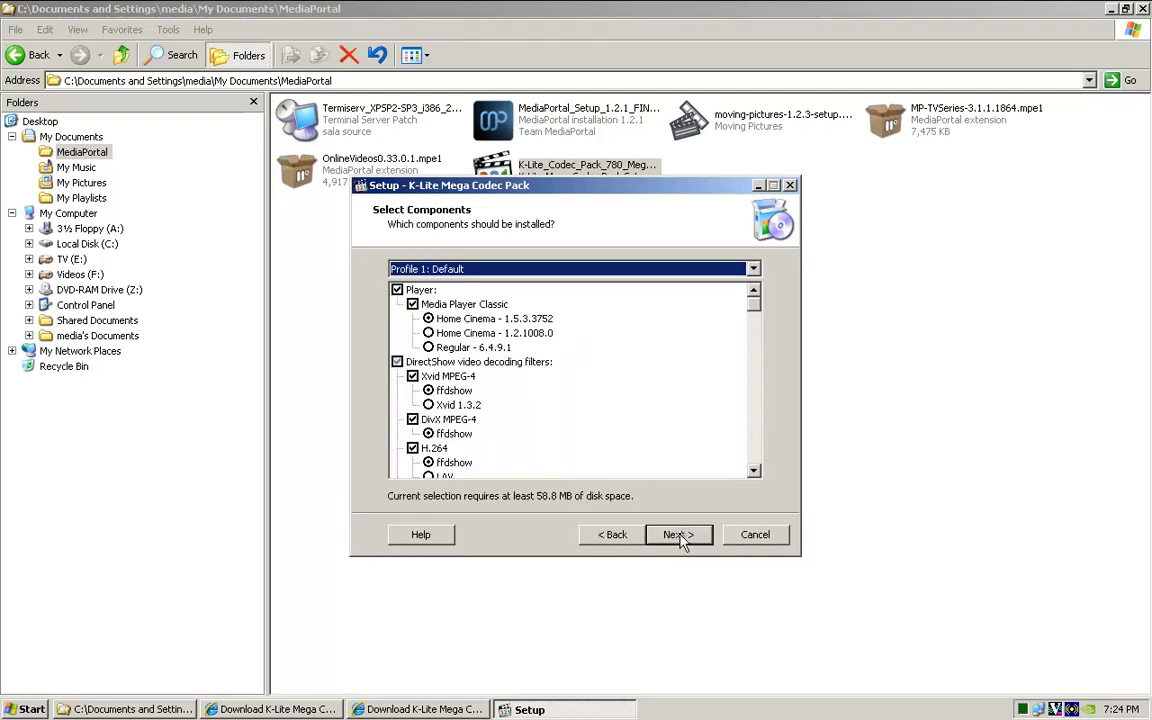
# Step: Accept the Profile 1: Default components, the K-Lite Codec Pack Start Menu folder and the preset additional tasks
pyautogui.moveTo(757, 304); pyautogui.dragTo(766, 470)
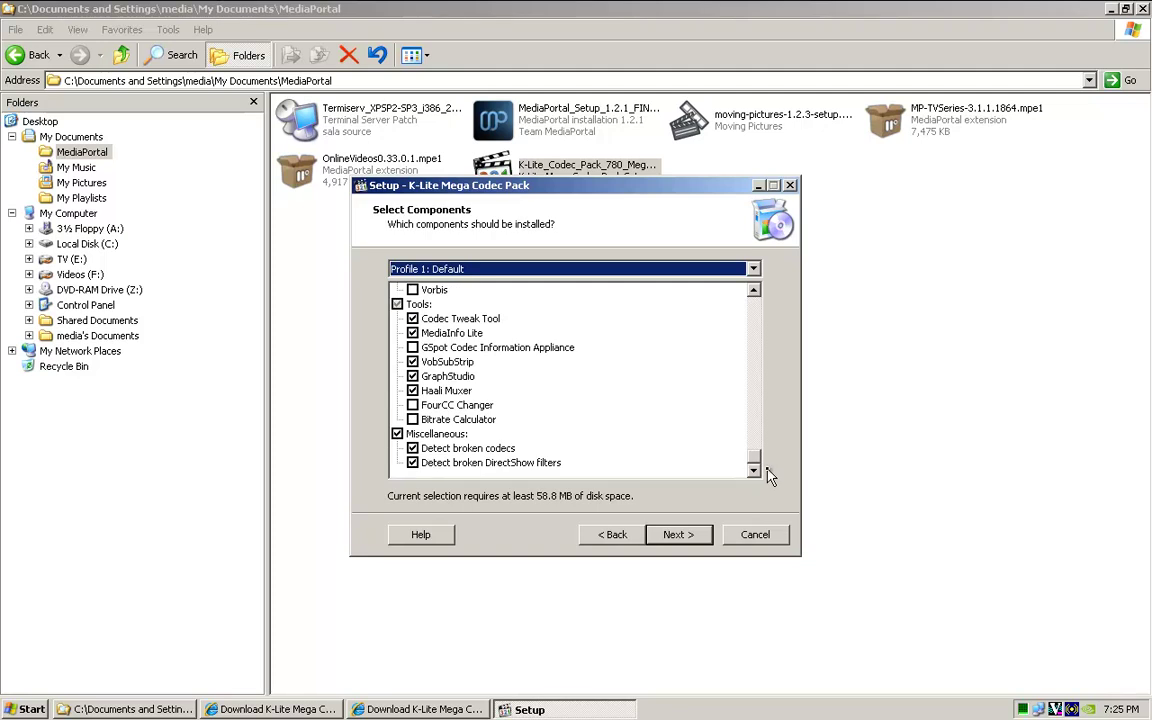
pyautogui.click(677, 538)
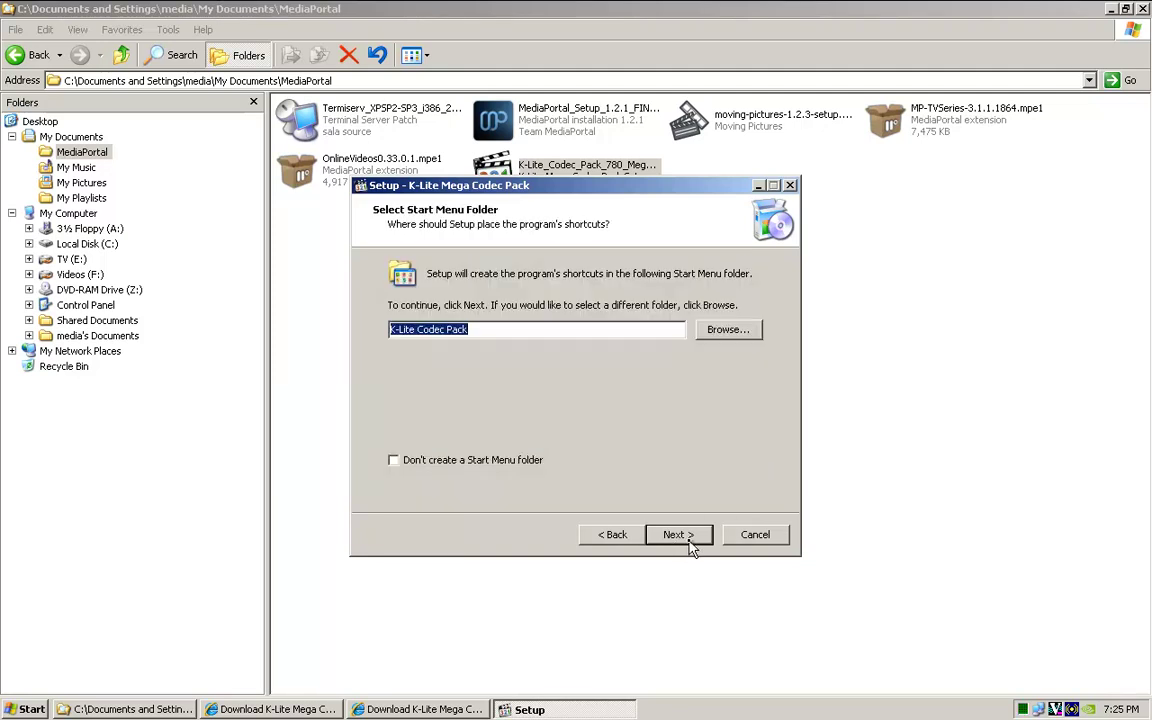
pyautogui.click(689, 546)
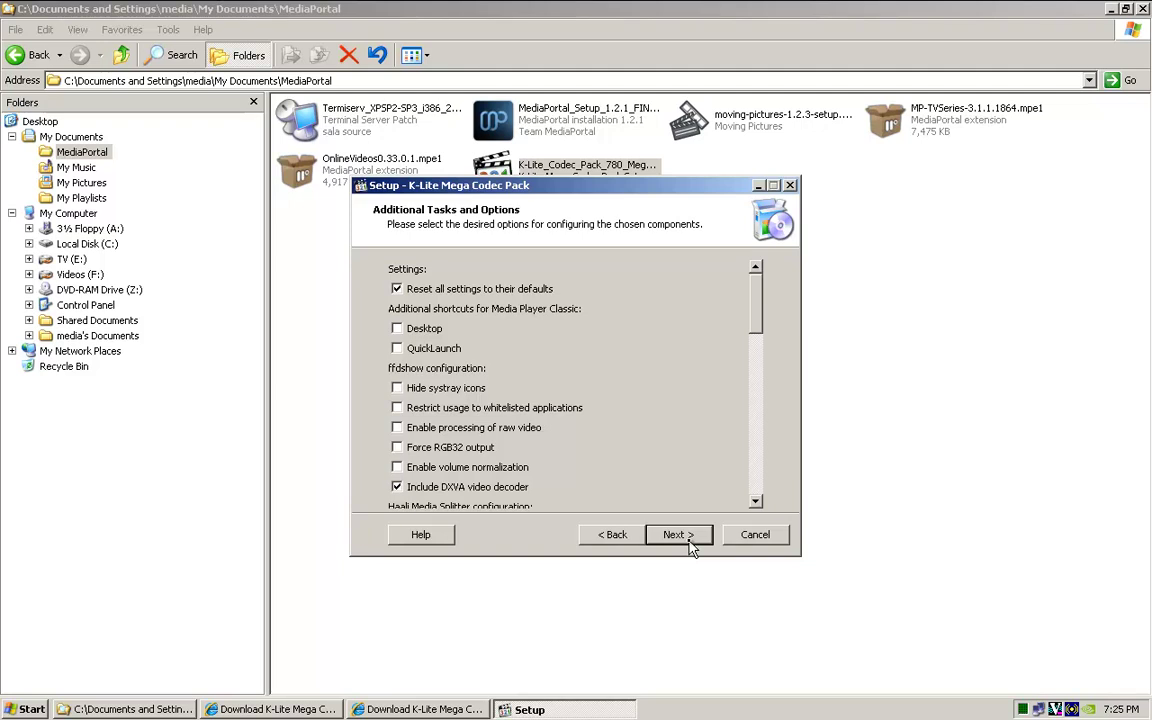
pyautogui.click(689, 546)
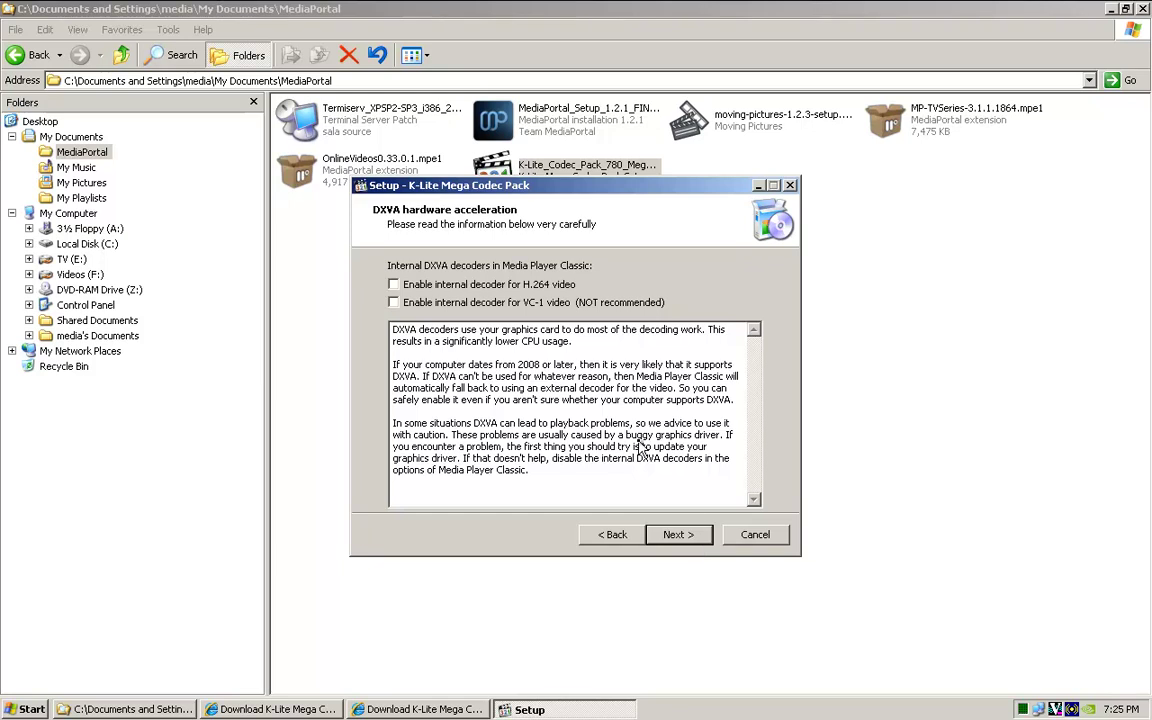
# Step: Enable the internal DXVA decoder for H.264 video and accept the Media Player Classic file associations for video extensions
pyautogui.click(425, 287)
pyautogui.click(680, 538)
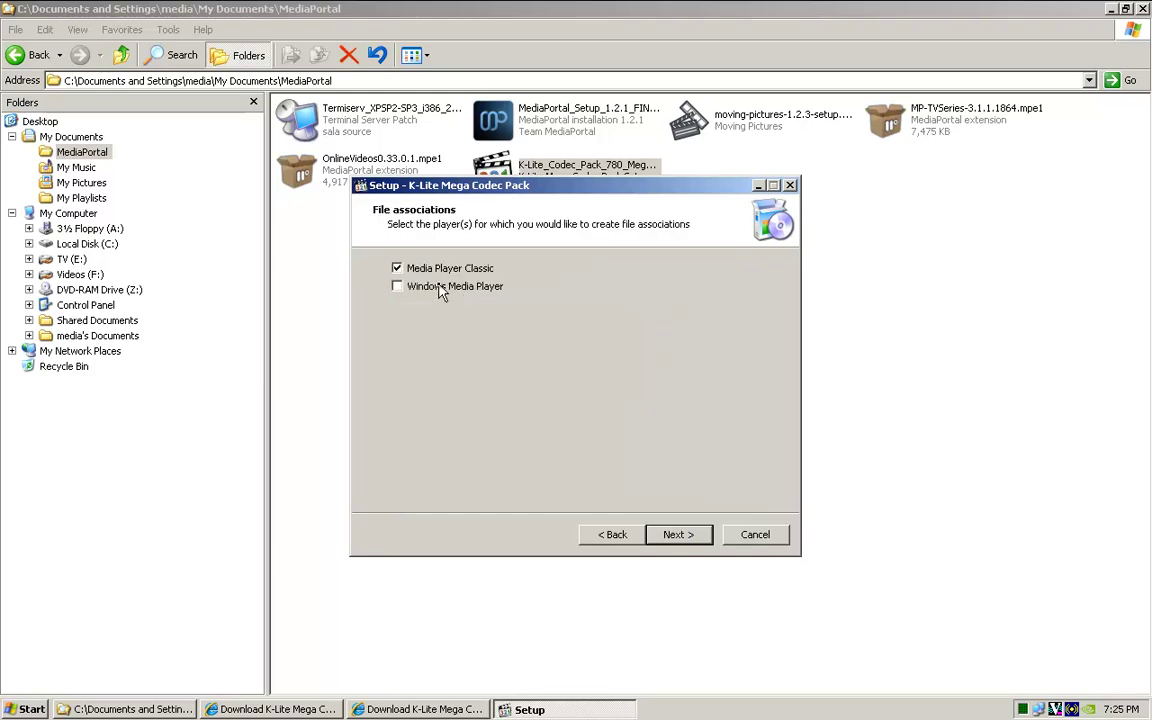
pyautogui.click(680, 536)
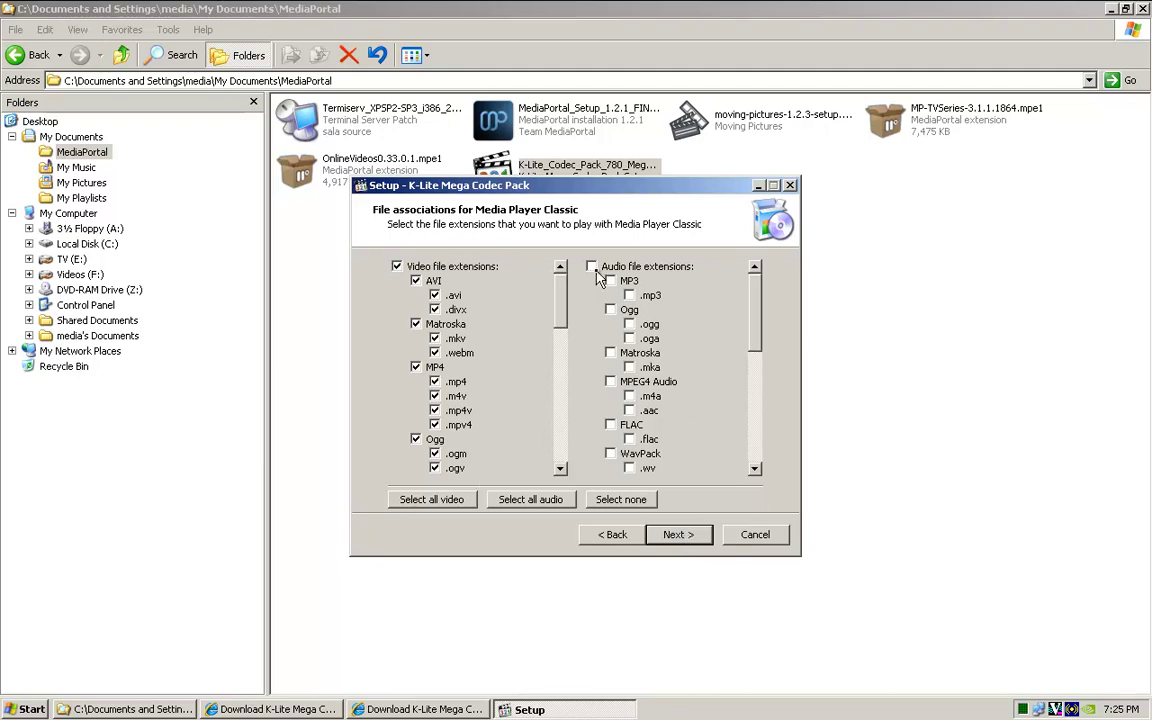
pyautogui.click(675, 535)
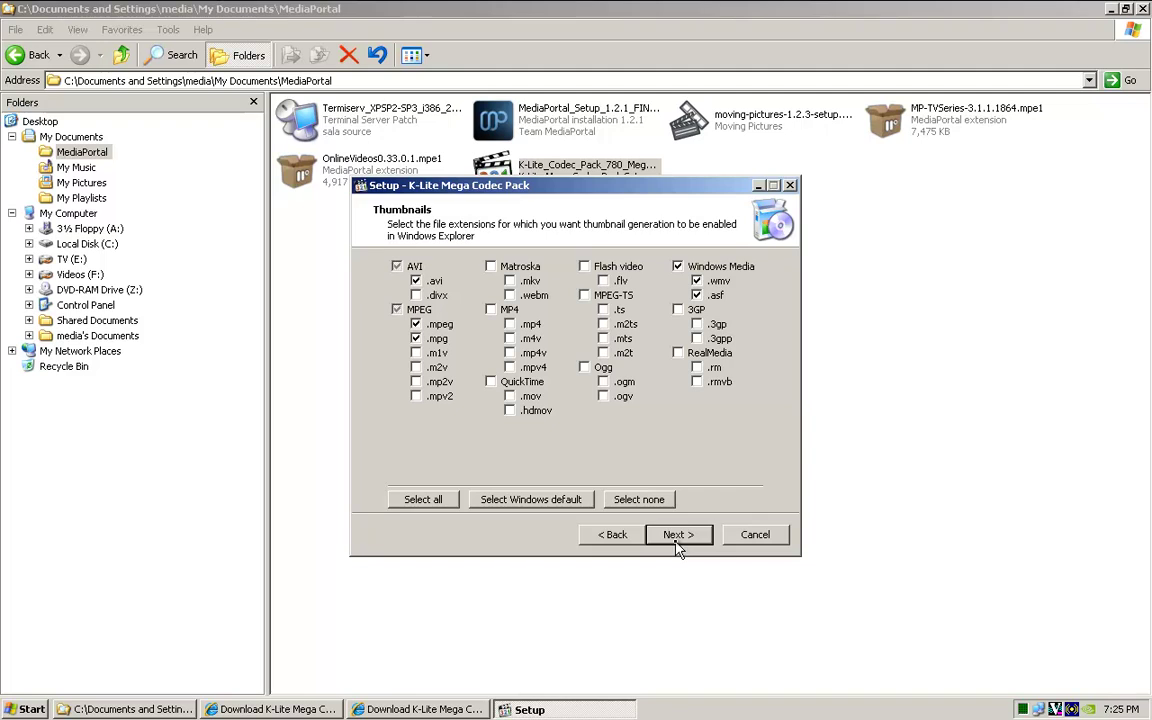
# Step: Enable thumbnail generation for MP4 and Matroska files and set the speaker configuration to 3.0 (3 front)
pyautogui.click(490, 309)
pyautogui.click(491, 267)
pyautogui.click(688, 541)
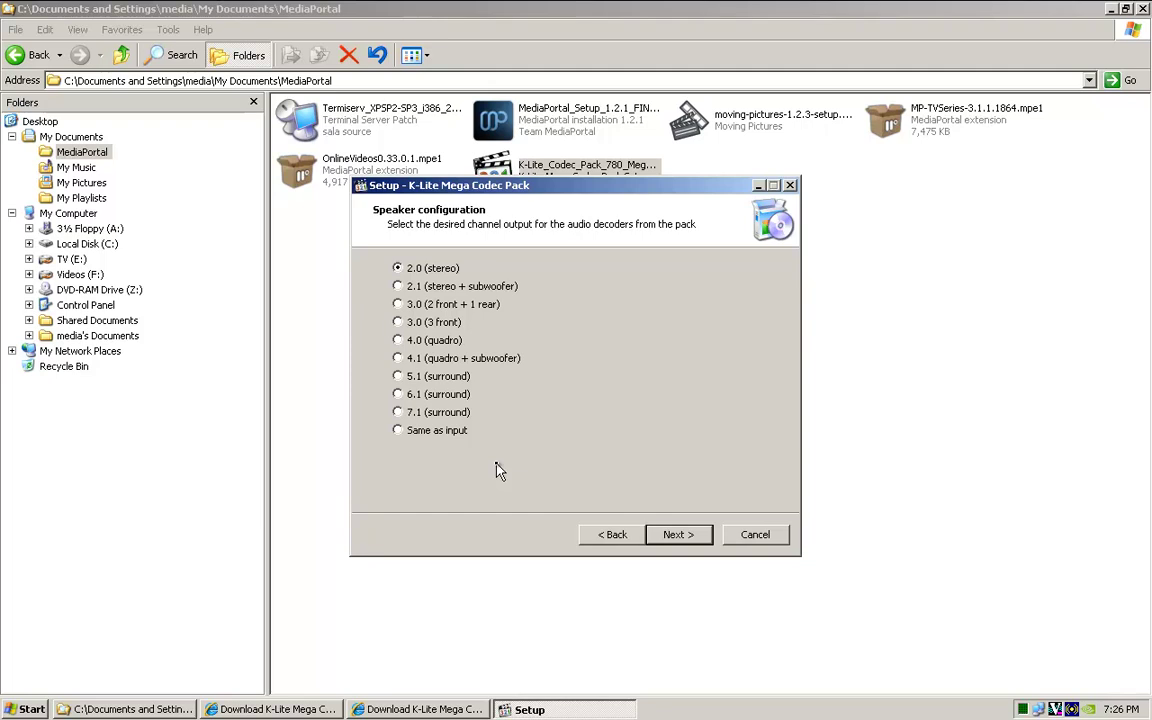
pyautogui.click(398, 322)
pyautogui.click(679, 536)
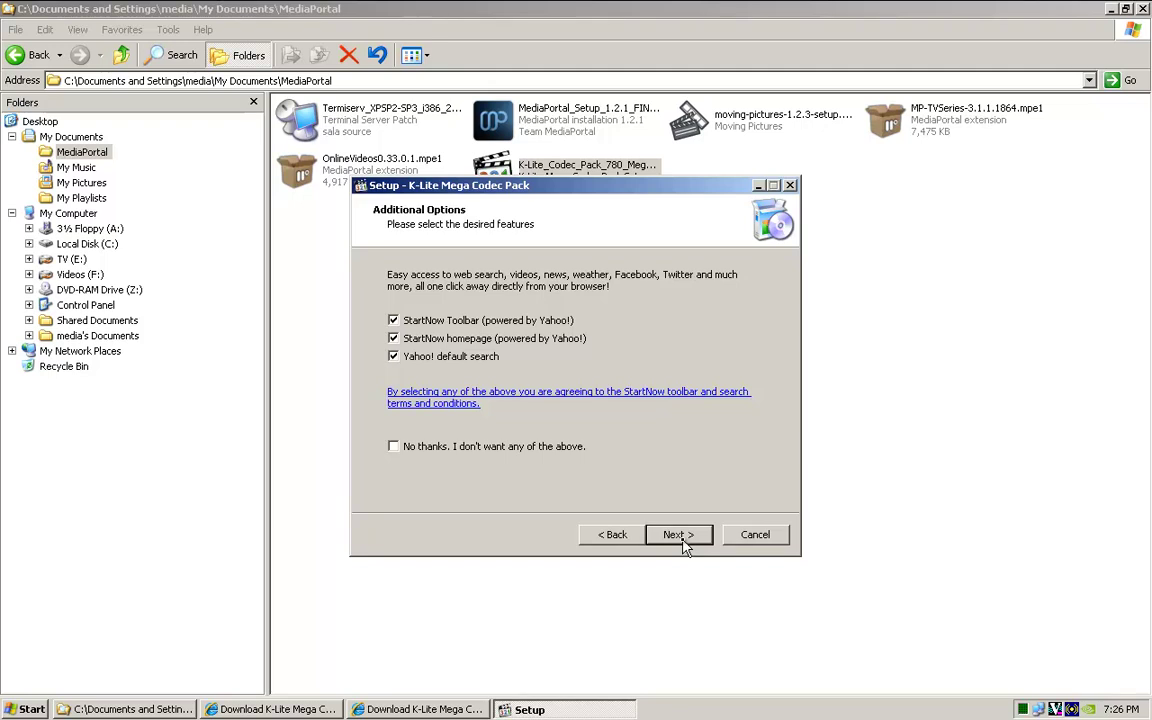
# Step: Decline the StartNow Toolbar, StartNow homepage and Yahoo! default search, and start the codec pack installation
pyautogui.click(393, 357)
pyautogui.click(393, 338)
pyautogui.click(393, 320)
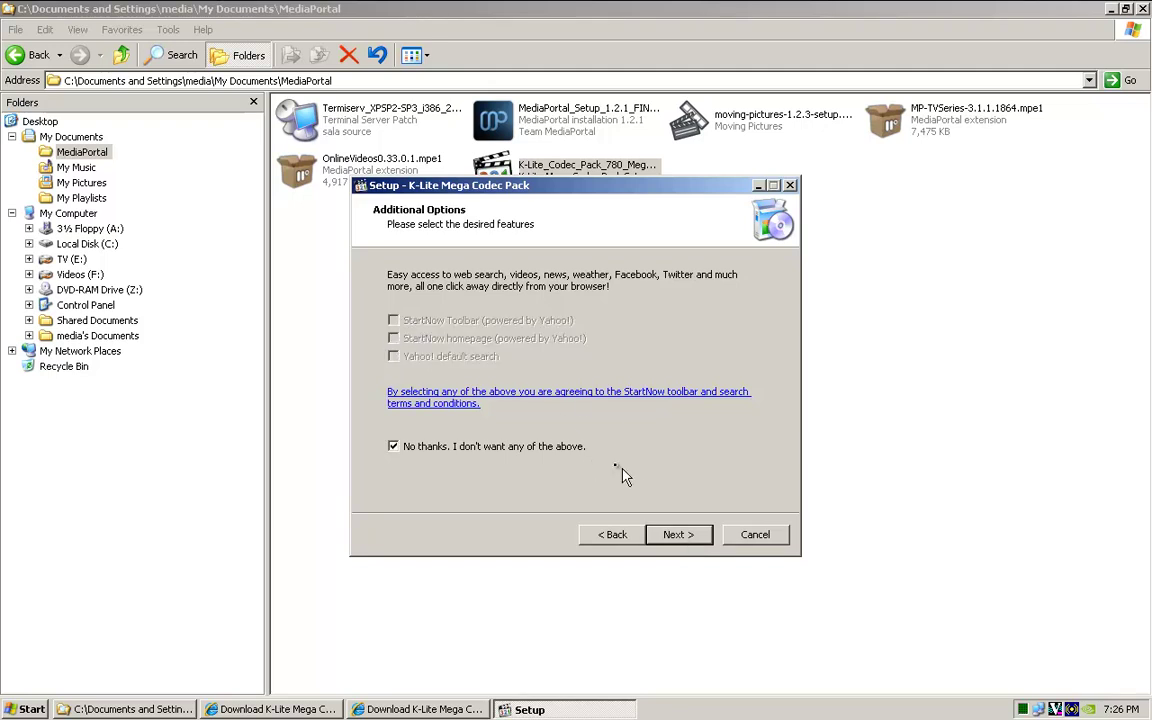
pyautogui.click(693, 539)
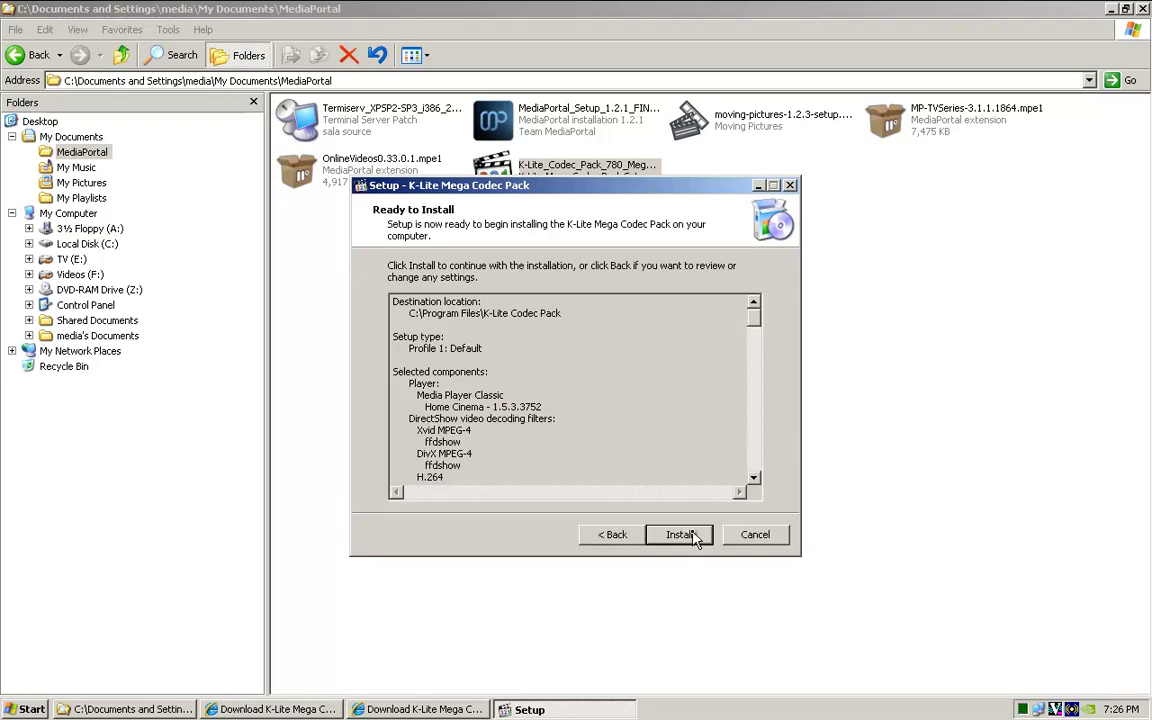
pyautogui.click(690, 536)
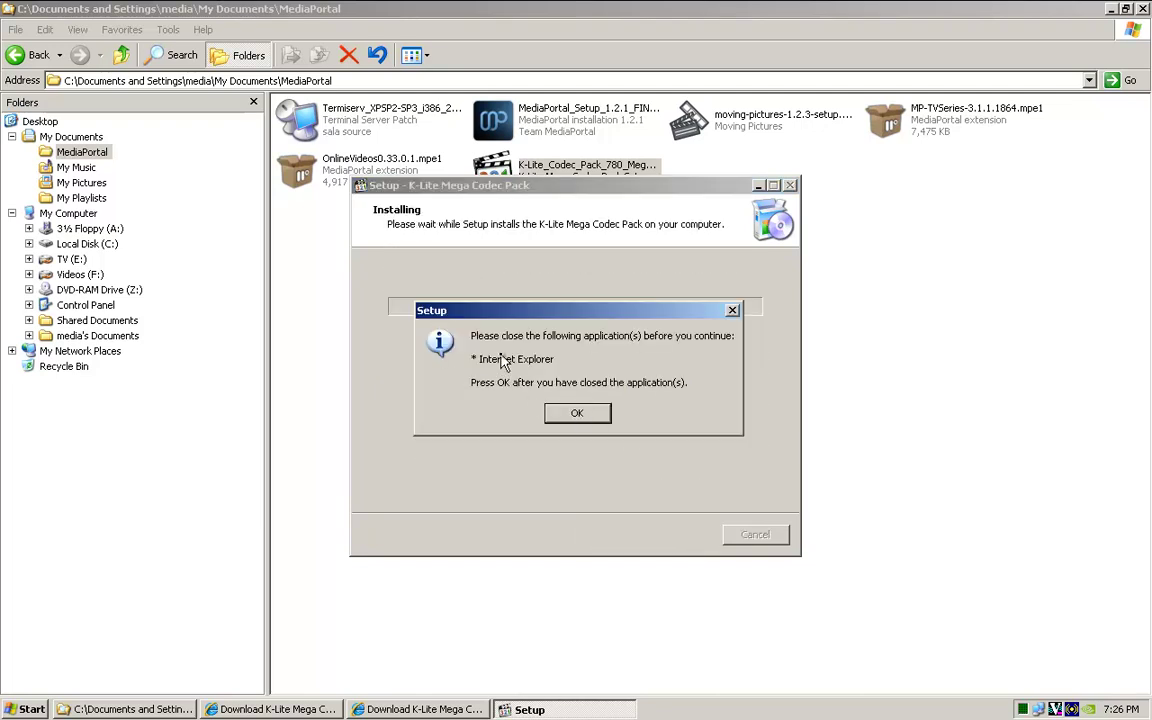
# Step: Close both Internet Explorer windows and let the codec pack installation continue
pyautogui.click(443, 710)
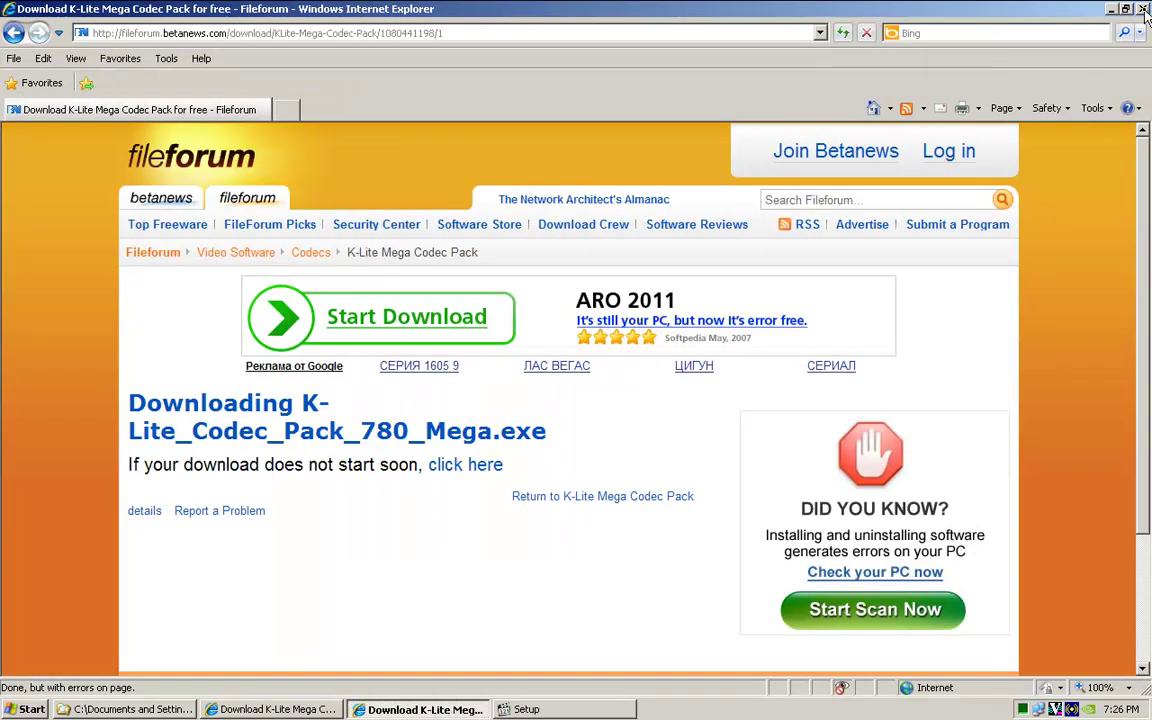
pyautogui.click(1142, 9)
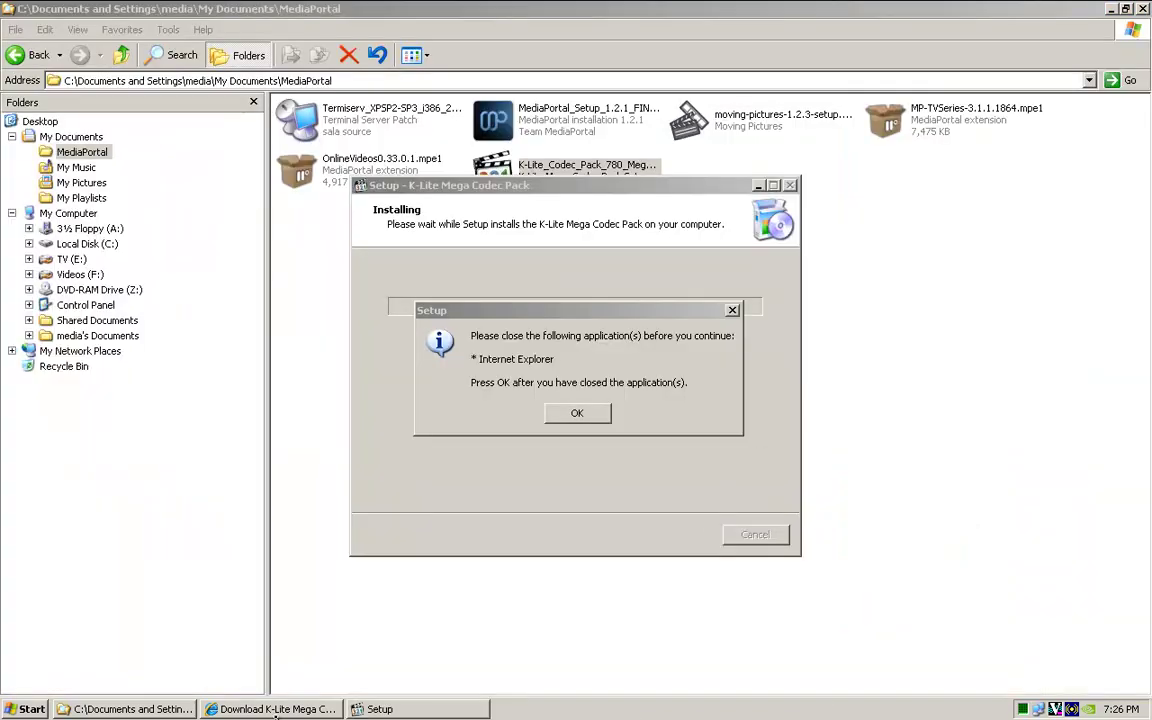
pyautogui.click(275, 710)
pyautogui.click(1142, 9)
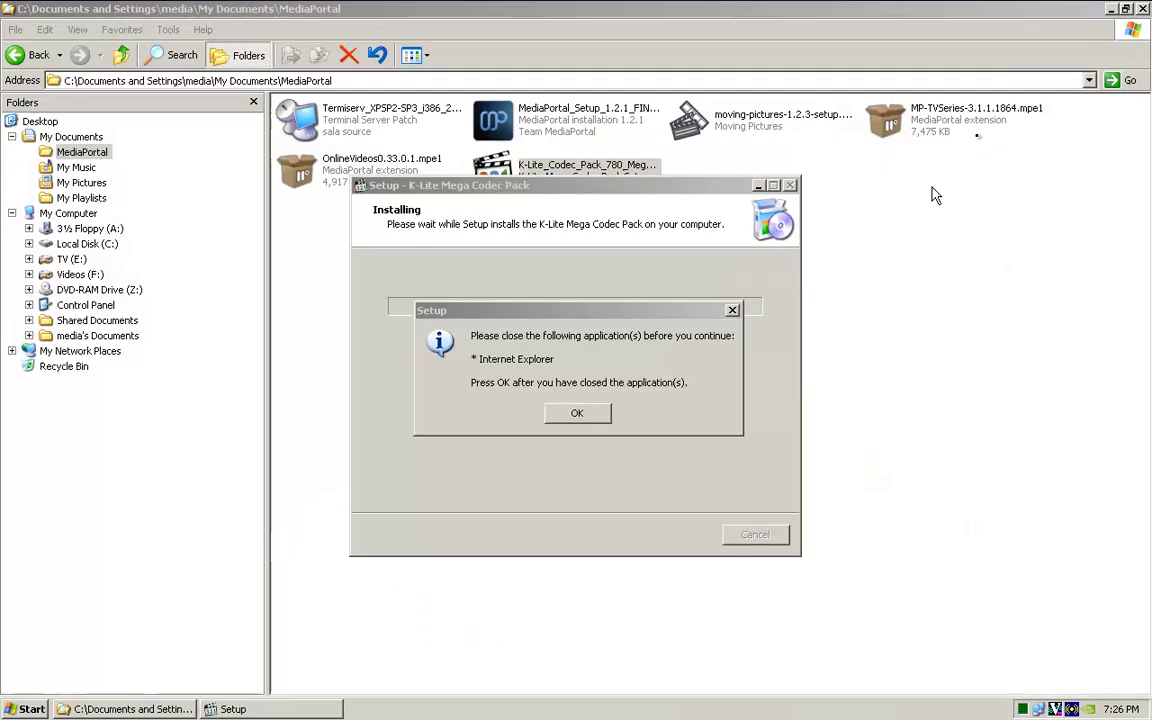
pyautogui.click(582, 415)
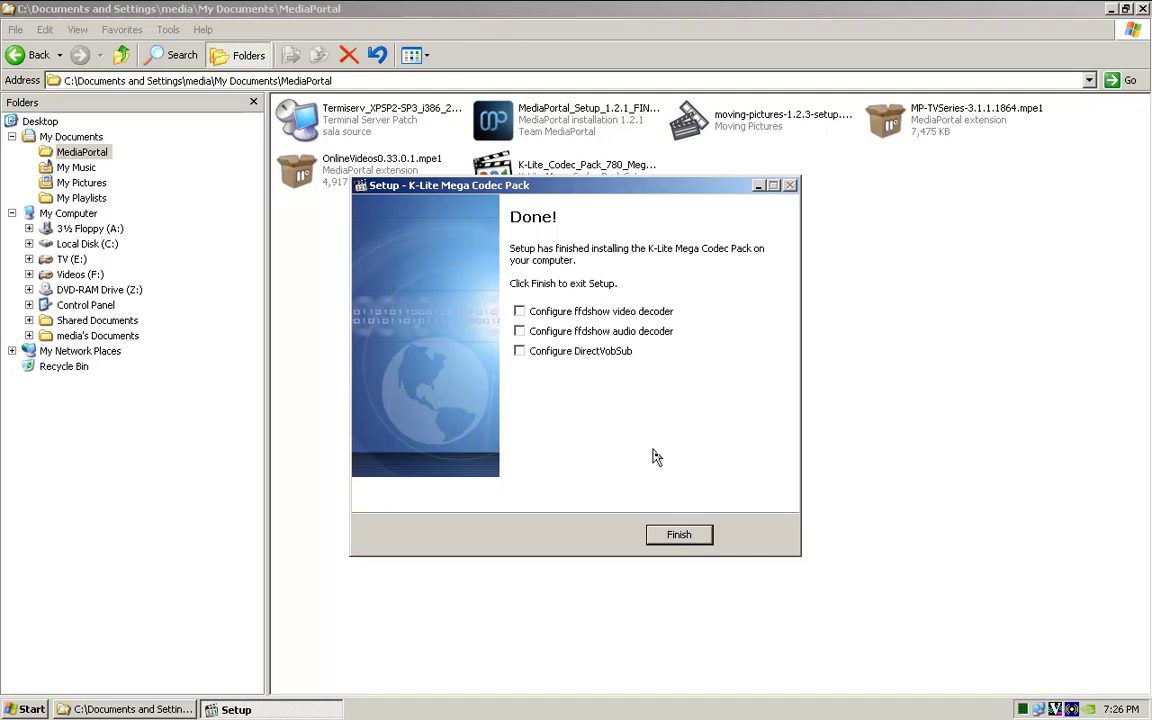
# Step: Finish the codec pack setup without configuring the decoders and close the Codec Guide web page
pyautogui.click(684, 533)
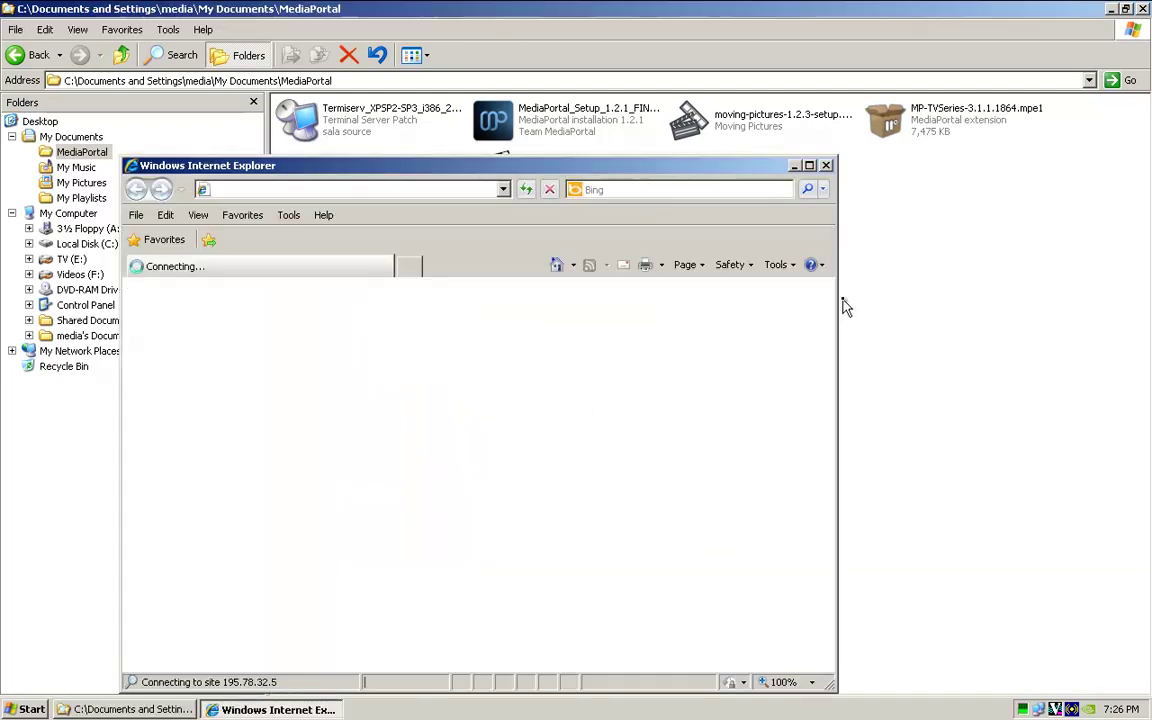
pyautogui.click(842, 302)
pyautogui.click(305, 711)
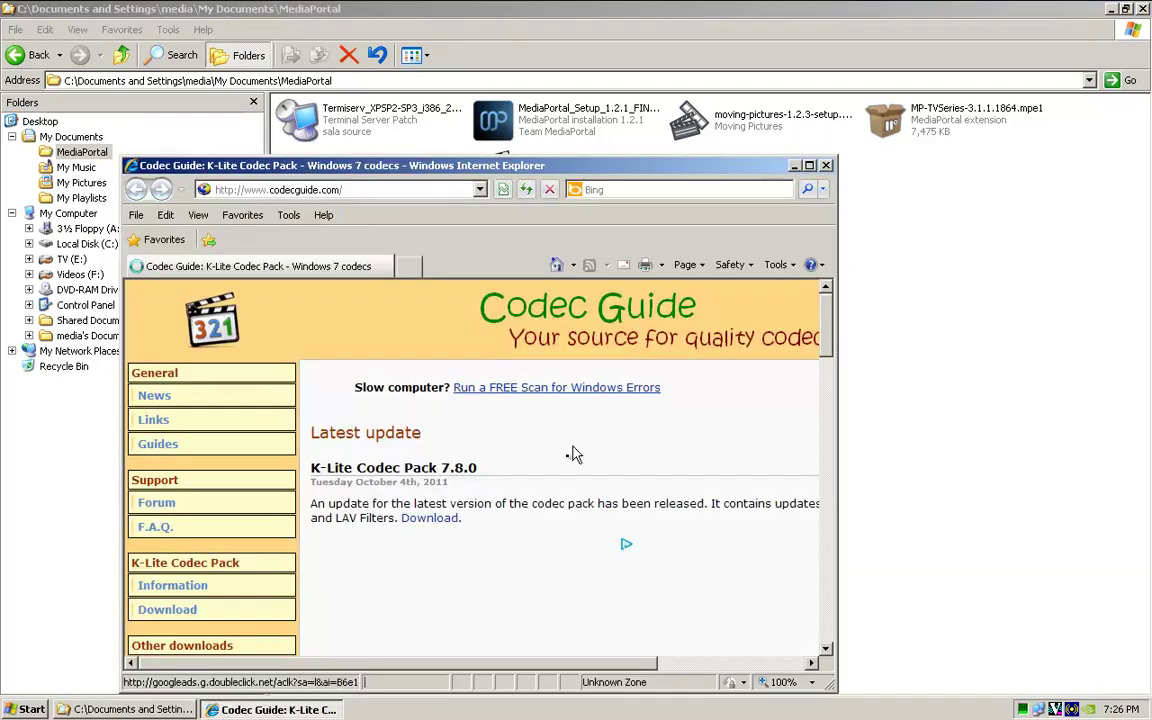
pyautogui.moveTo(650, 165); pyautogui.dragTo(718, 130)
pyautogui.click(896, 131)
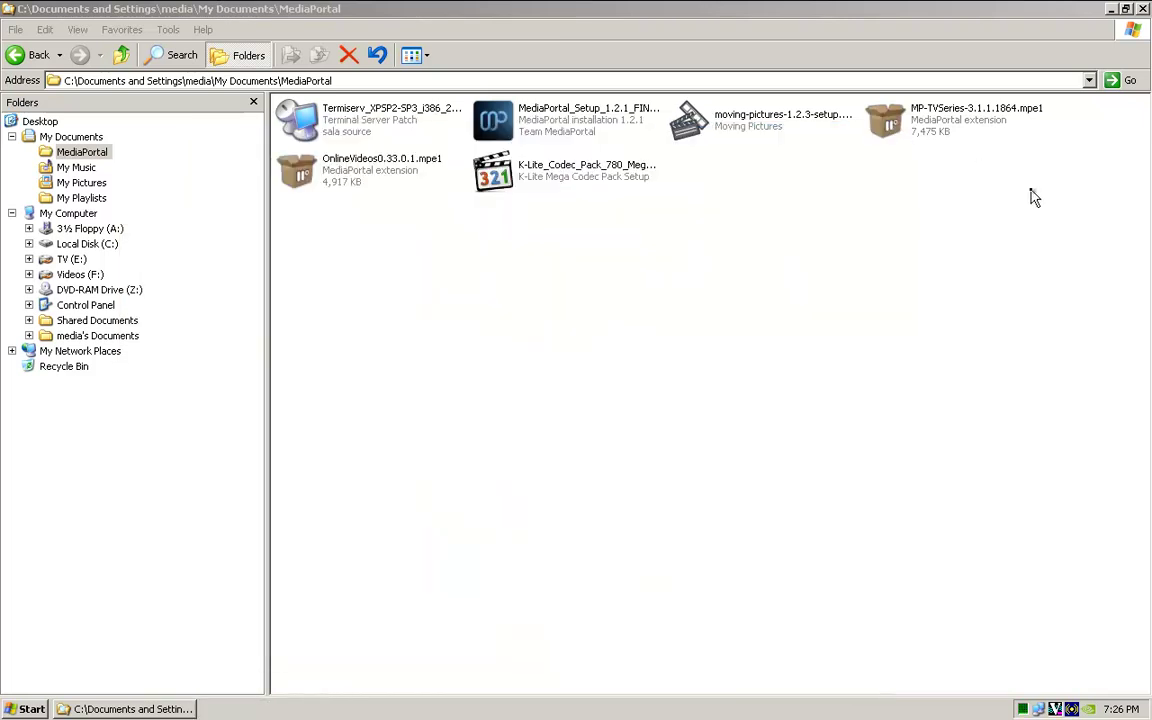
# Step: Minimise the folder window and launch MediaPortal Configuration in Expert mode
pyautogui.click(1113, 10)
pyautogui.doubleClick(45, 93)
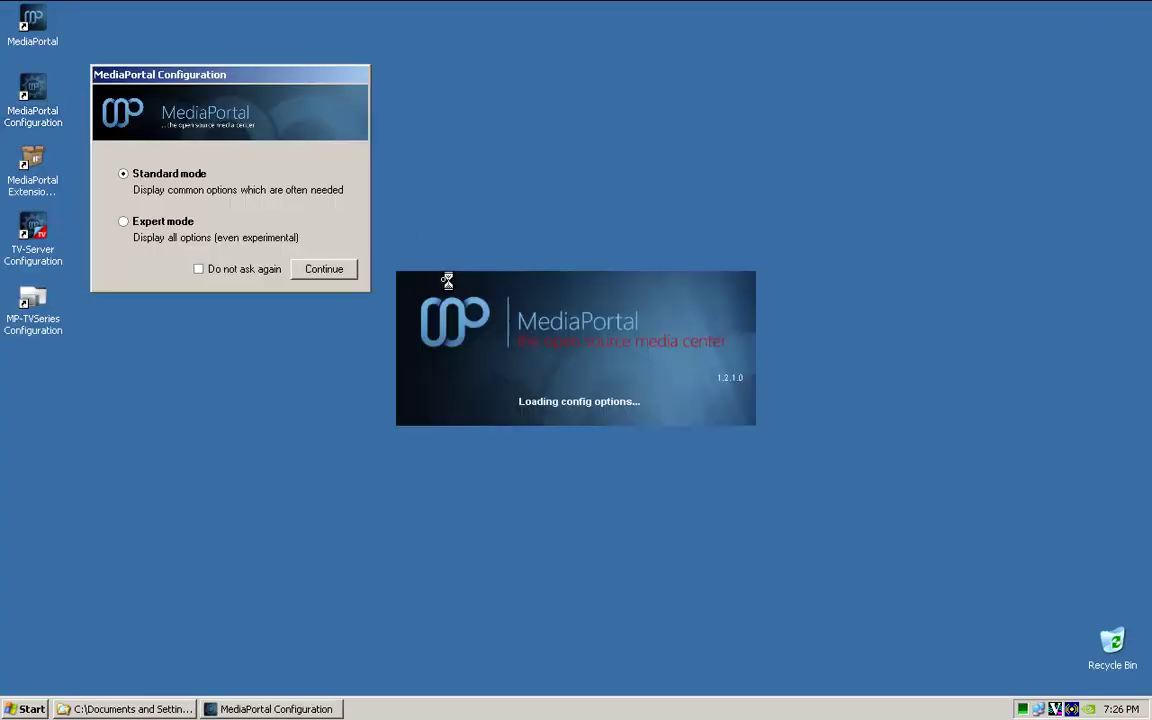
pyautogui.click(136, 218)
pyautogui.click(318, 268)
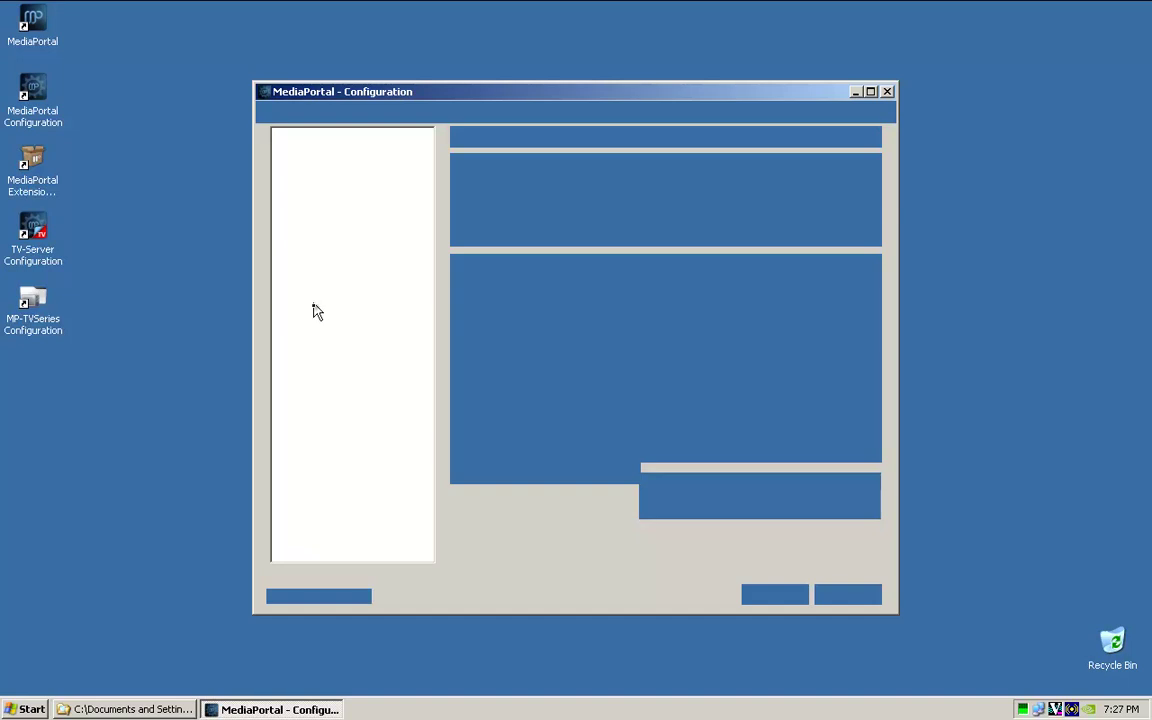
# Step: Expand Codecs and Renderer and examine the decoders available for MPEG-2 video under Video Codecs
pyautogui.click(300, 264)
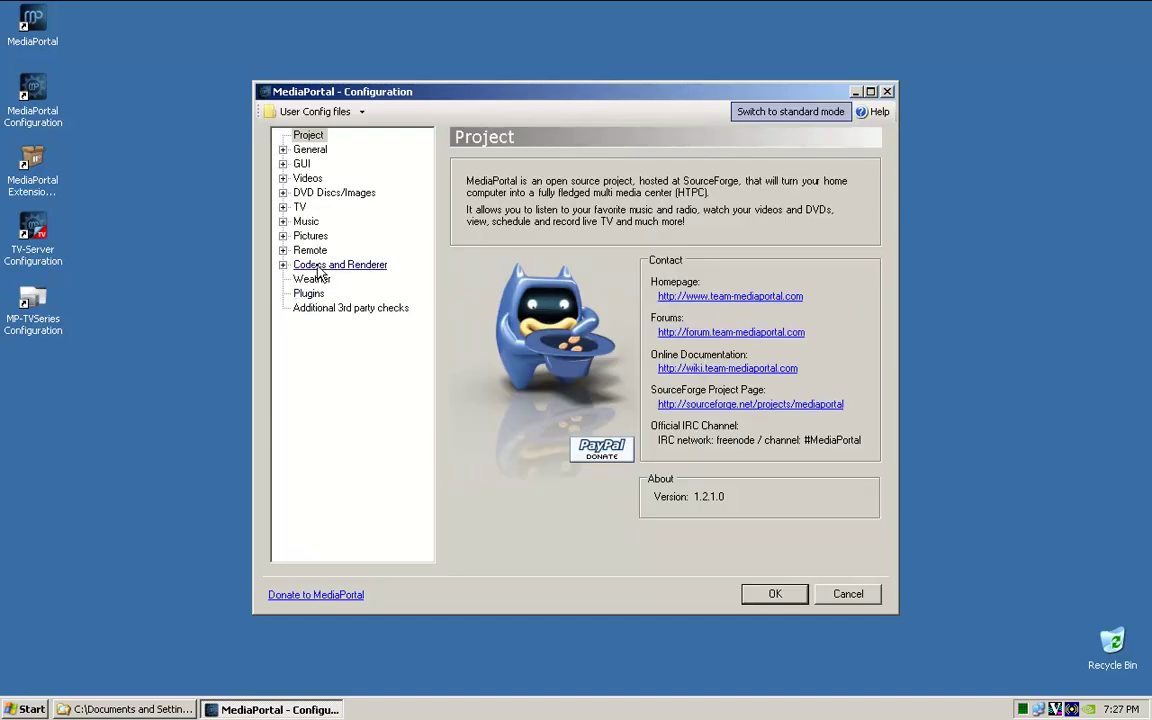
pyautogui.click(284, 265)
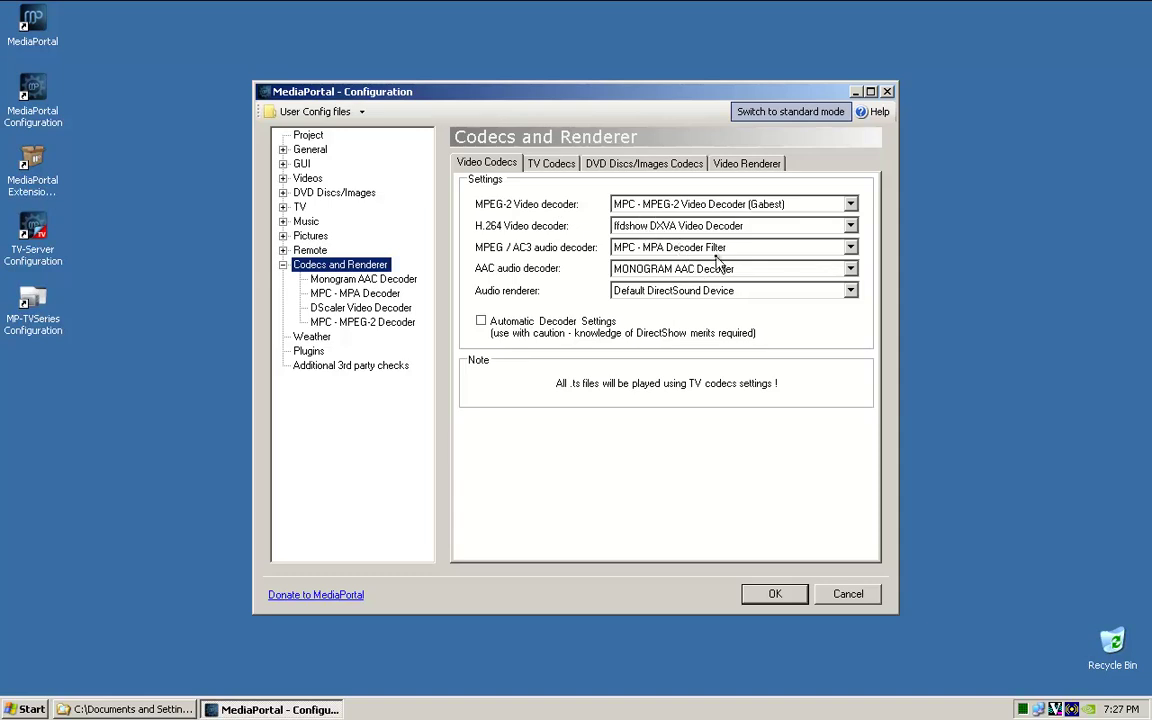
pyautogui.click(661, 205)
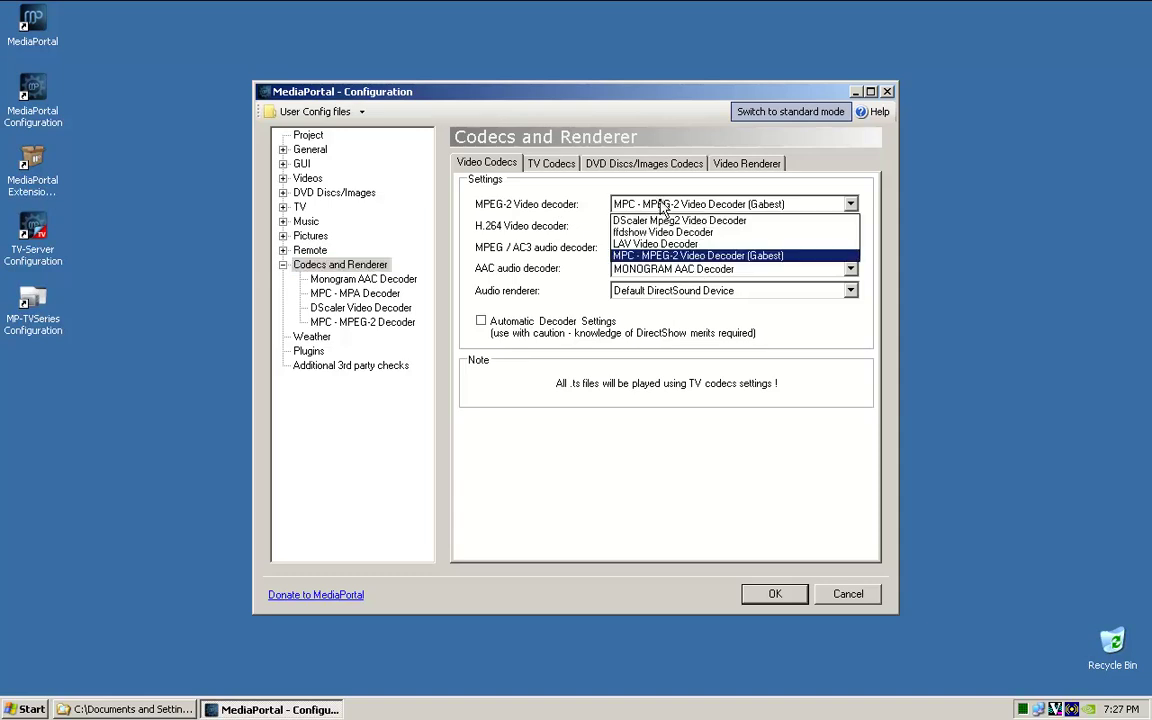
pyautogui.click(662, 204)
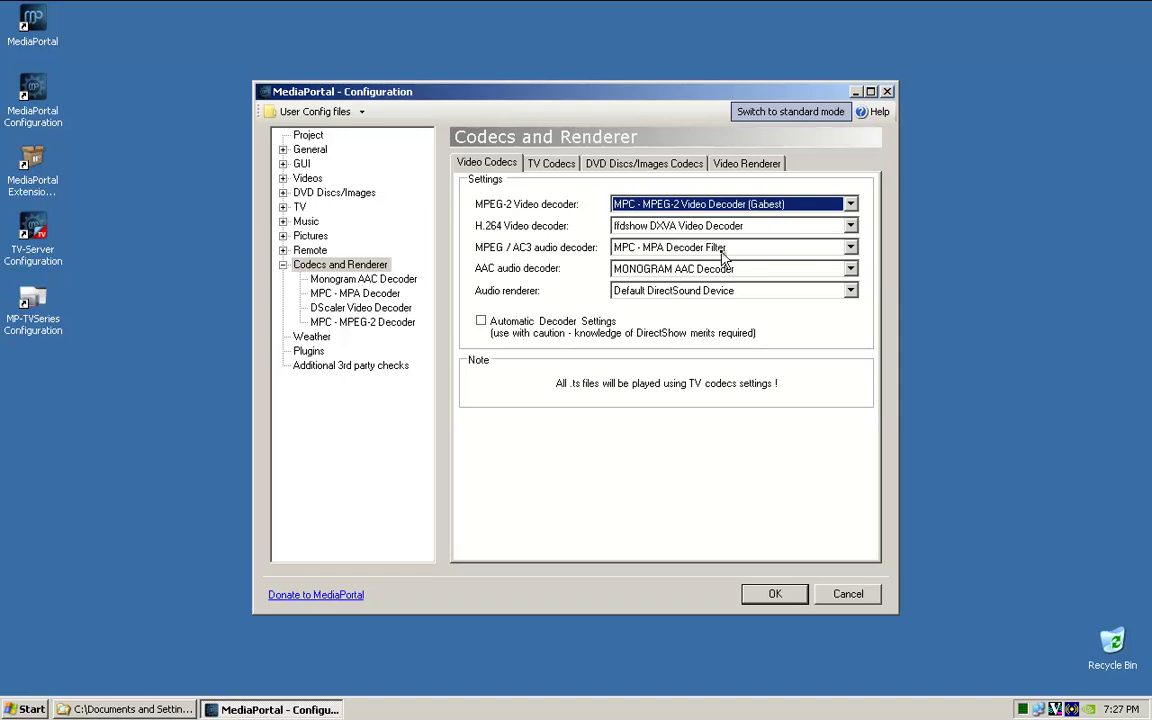
pyautogui.click(726, 206)
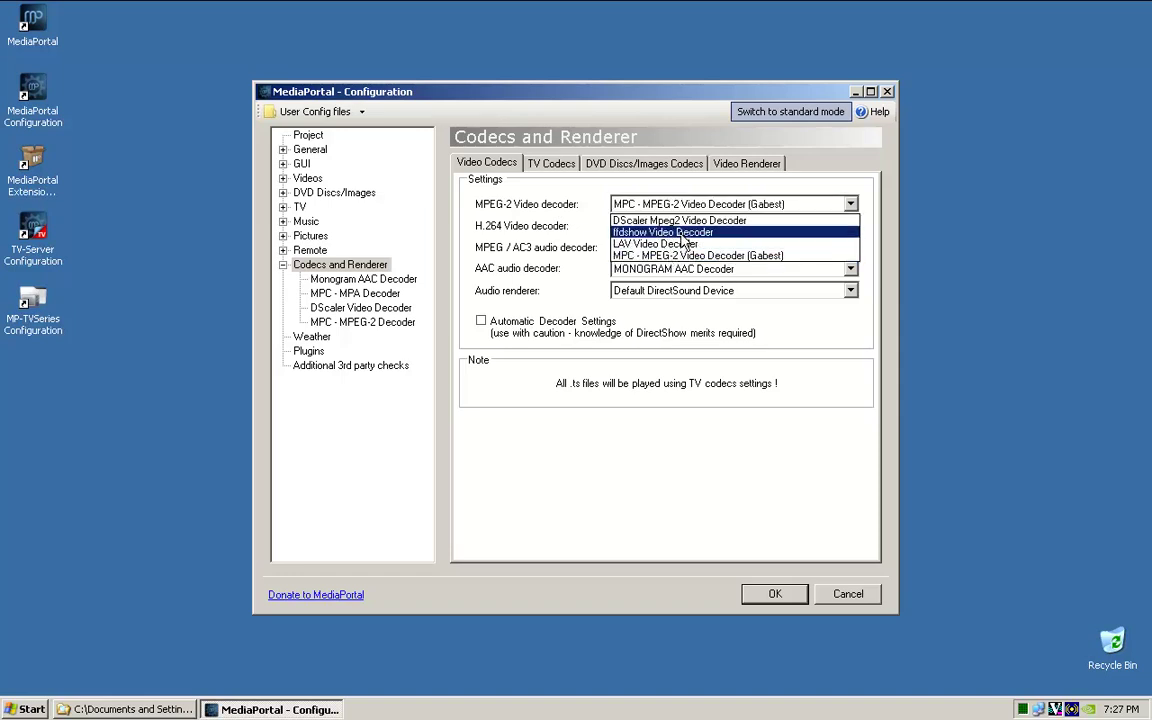
pyautogui.click(760, 510)
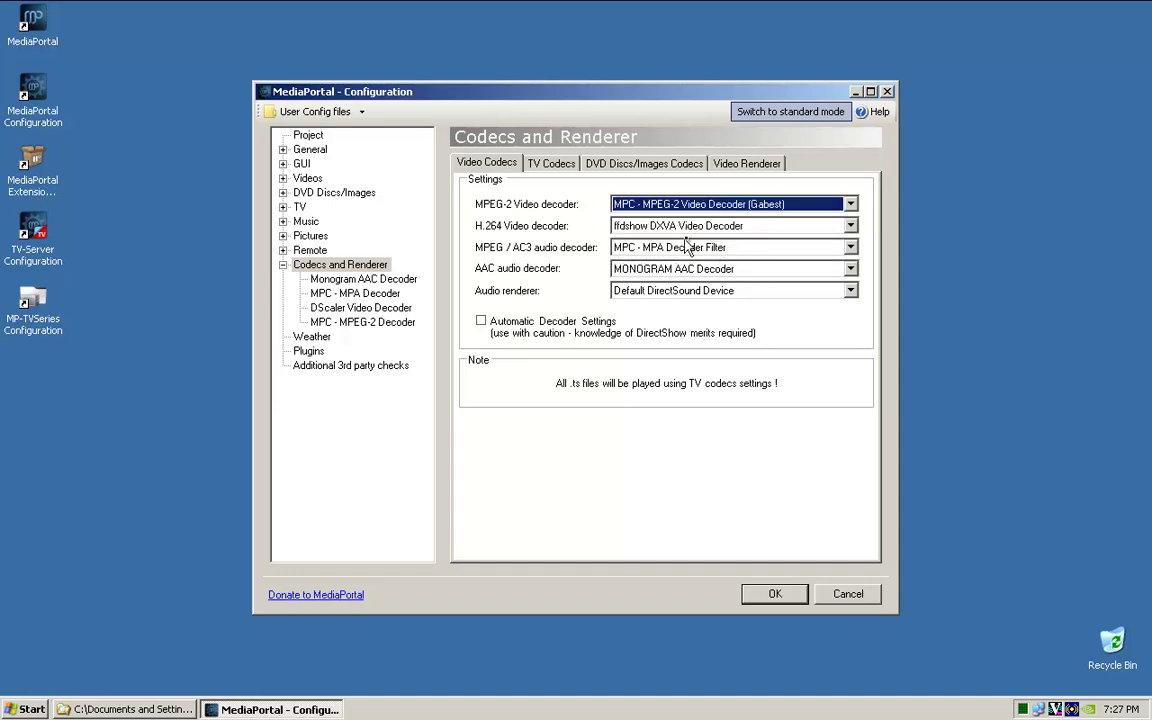
# Step: Review the TV, DVD Discs/Images and Video Renderer codec settings, and save the configuration
pyautogui.click(540, 162)
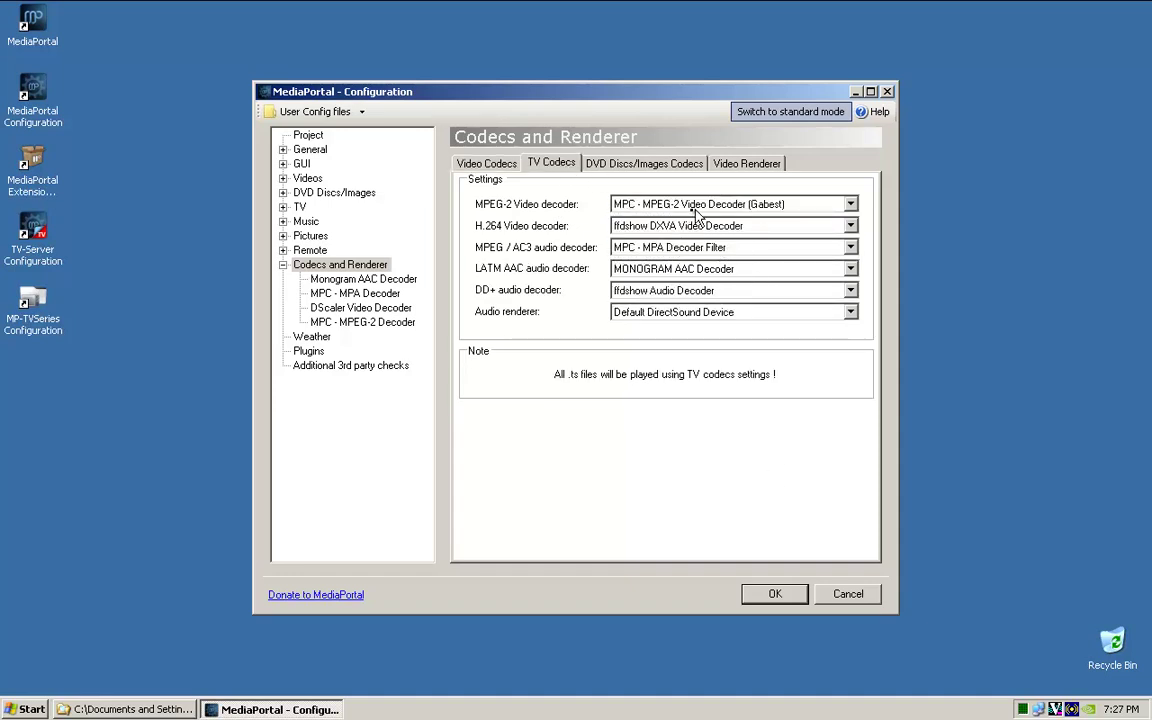
pyautogui.click(595, 163)
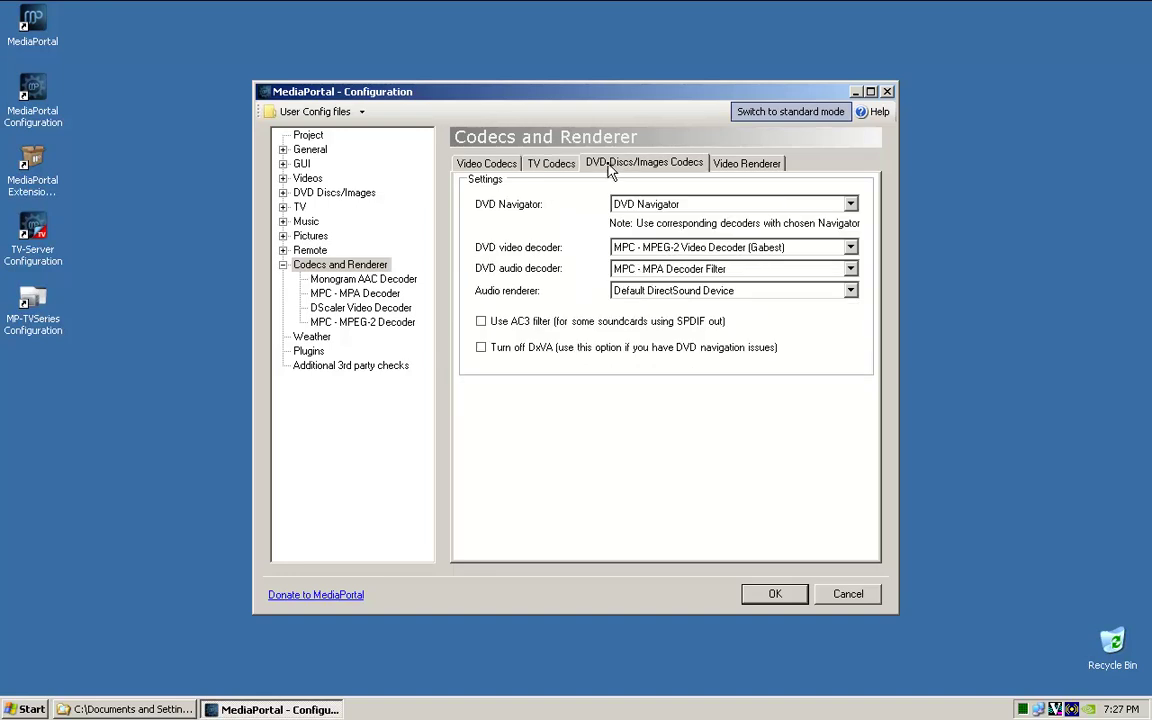
pyautogui.click(738, 168)
pyautogui.hotkey('ctrl', 'Tab')
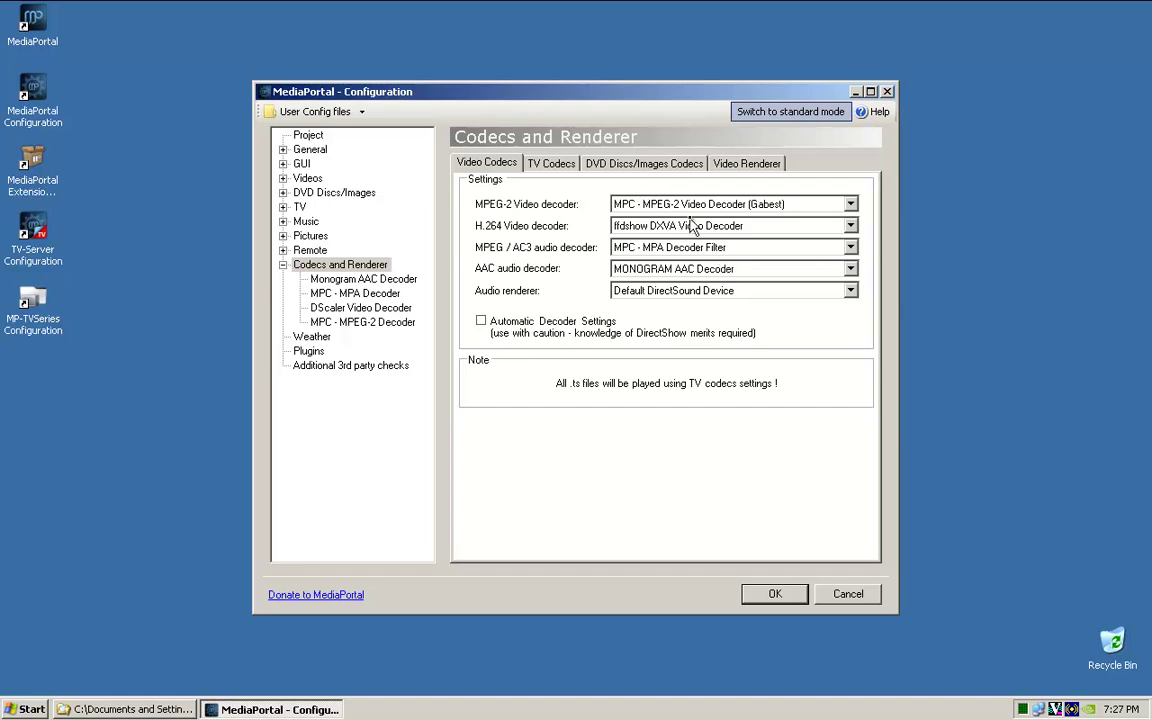
pyautogui.click(775, 594)
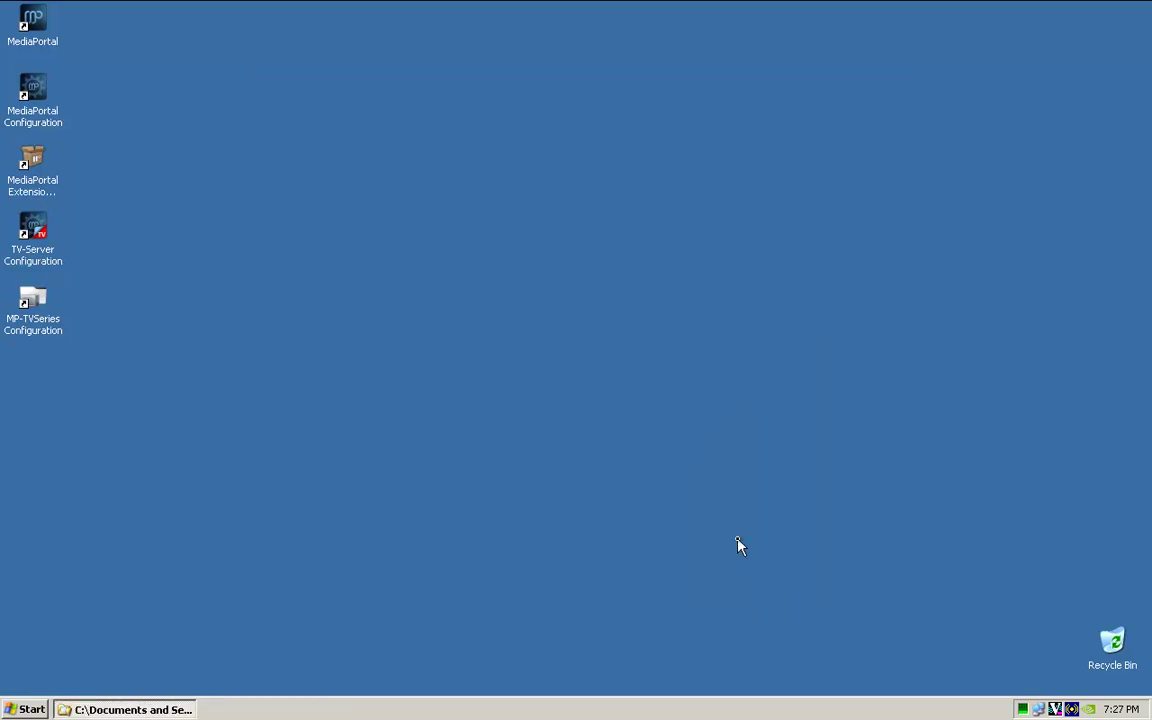